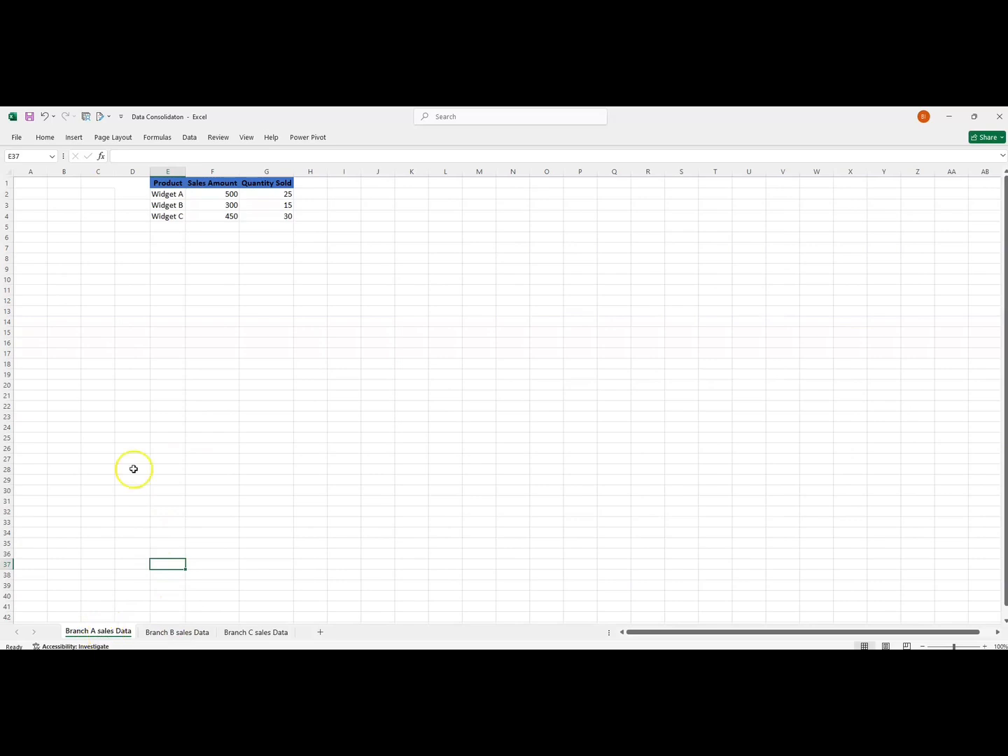
Review the product sales tables on the Branch A, Branch B and Branch C sales Data sheets.
left_click_drag(169, 182, 266, 215)
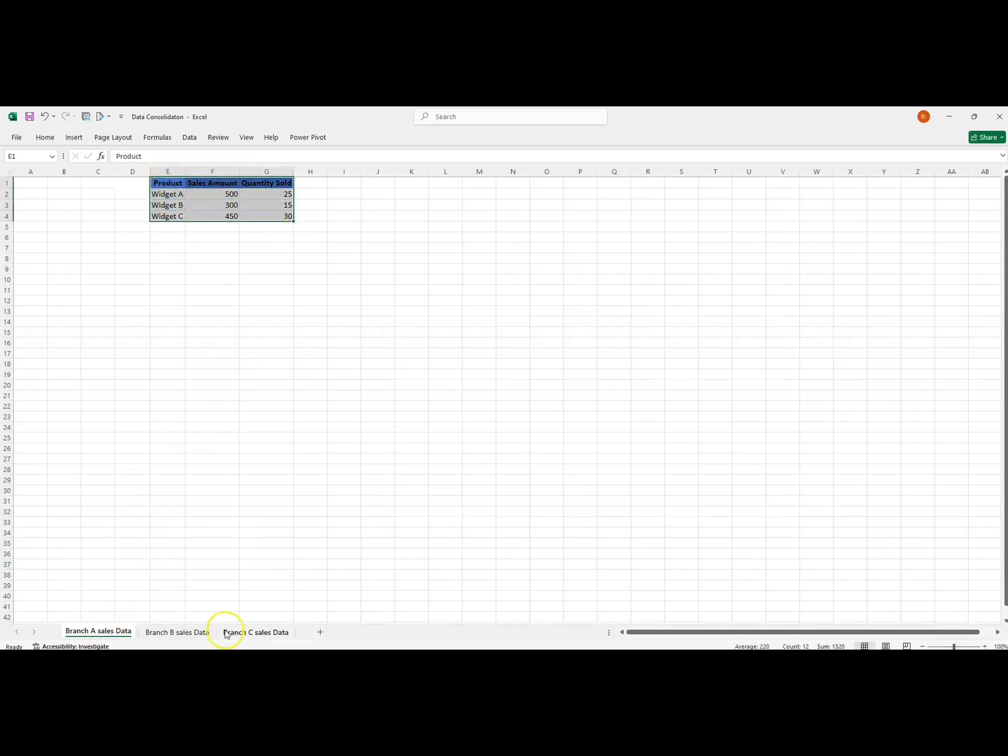
left_click(191, 633)
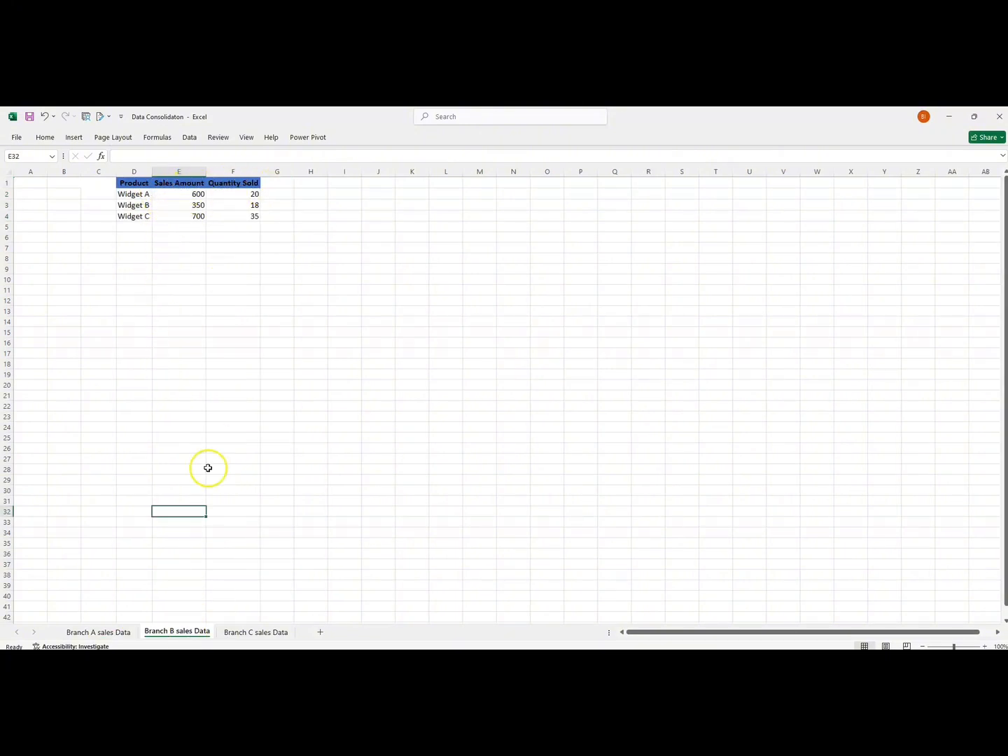
left_click(238, 633)
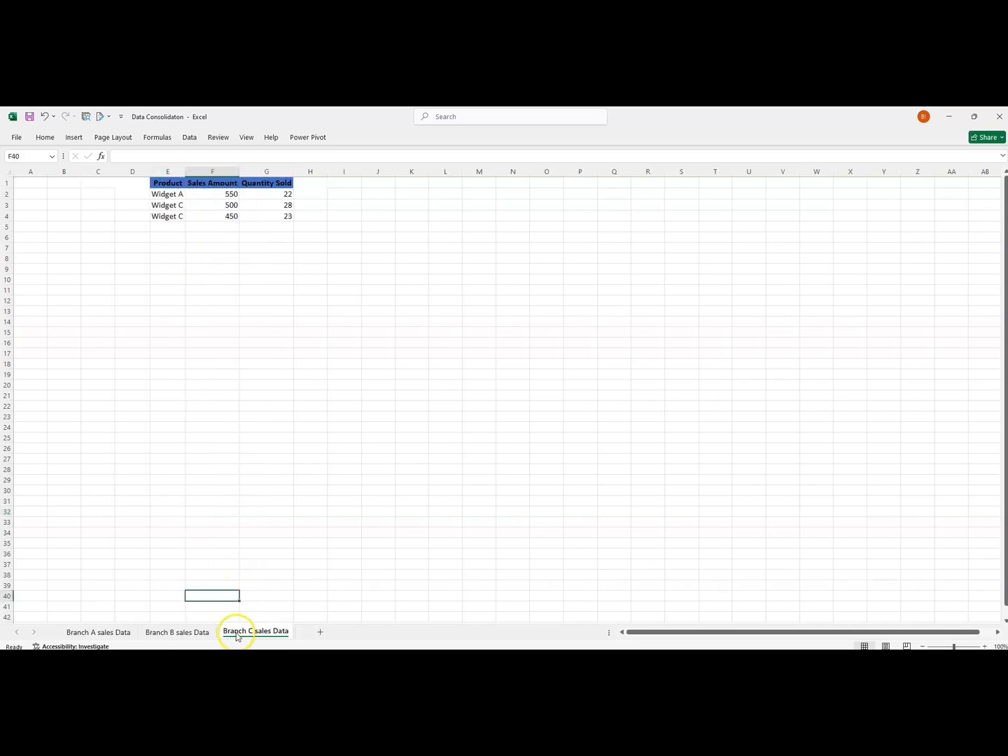
left_click(168, 290)
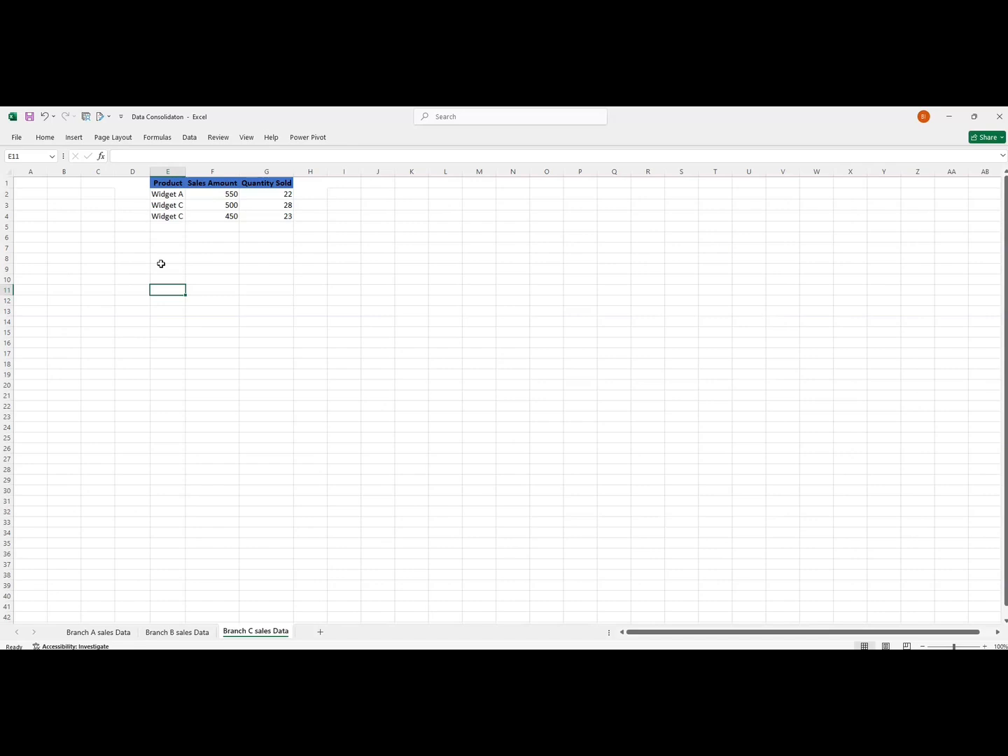
Add a new worksheet named Report and place it after the Branch C sales Data sheet.
left_click(94, 632)
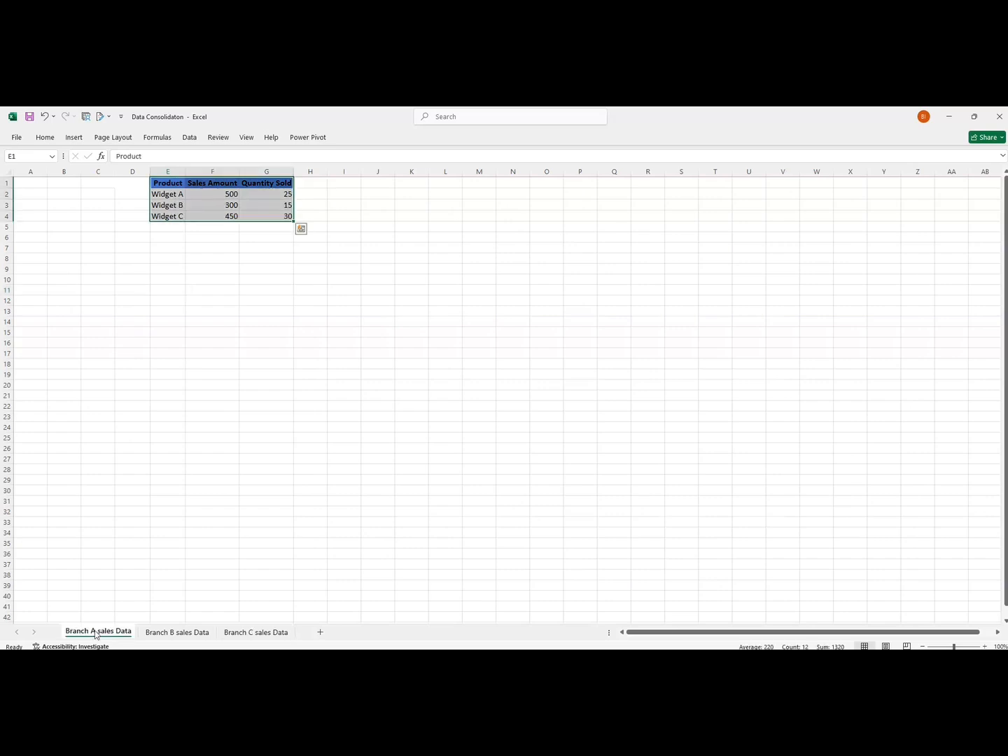
left_click(320, 632)
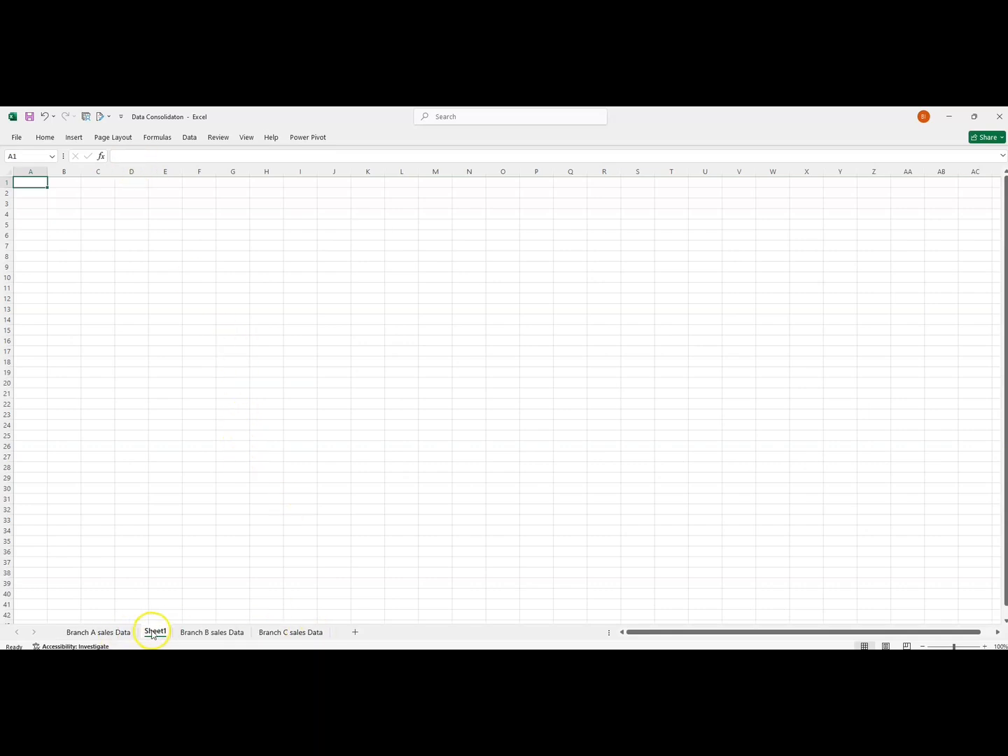
mouse_move(151, 633)
left_mouse_down()
mouse_move(239, 637)
mouse_move(146, 625)
mouse_move(154, 637)
mouse_move(338, 636)
left_mouse_up()
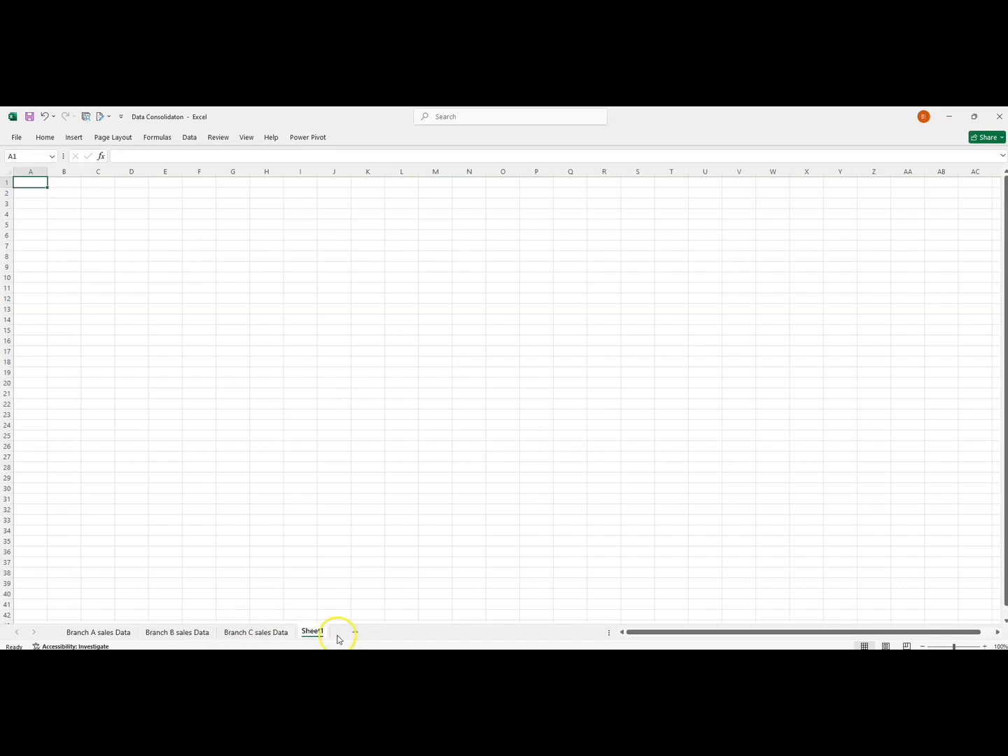
double_click(312, 632)
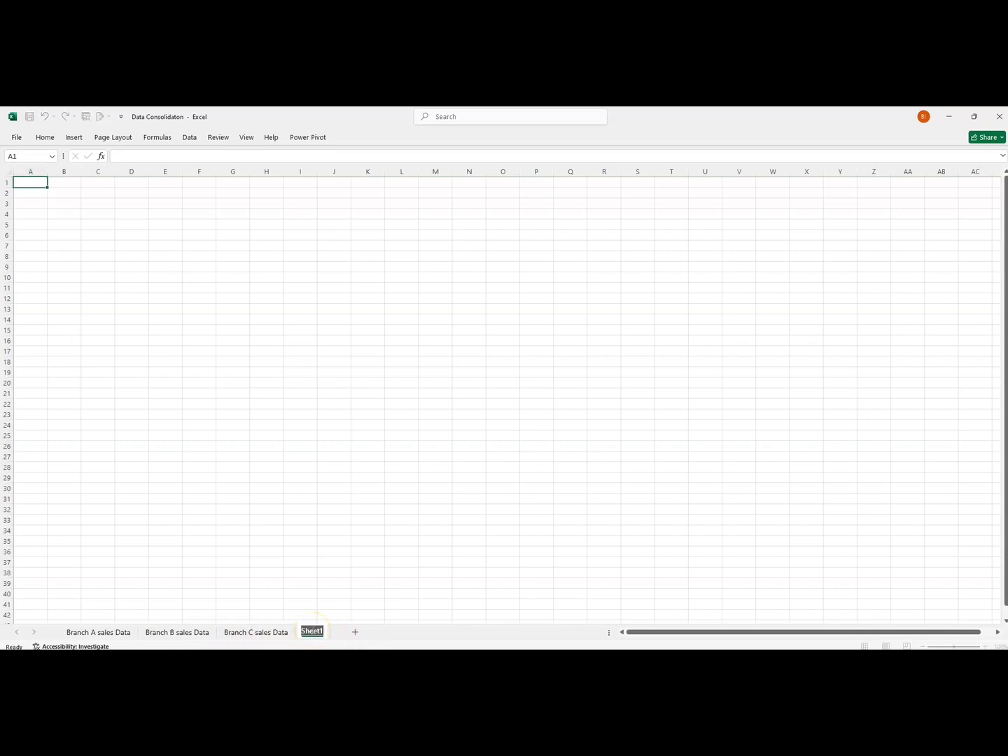
key("BackSpace")
type("Report")
key("Return")
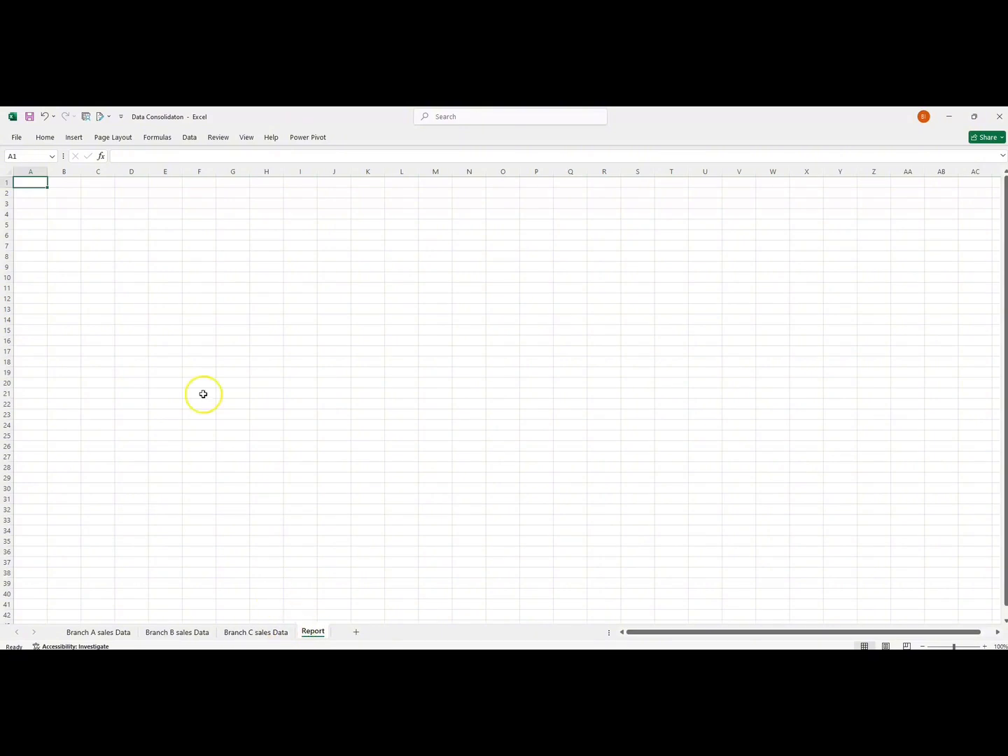
Start a Consolidate operation at cell B1 of the Report sheet, using the Sum function.
left_click(70, 182)
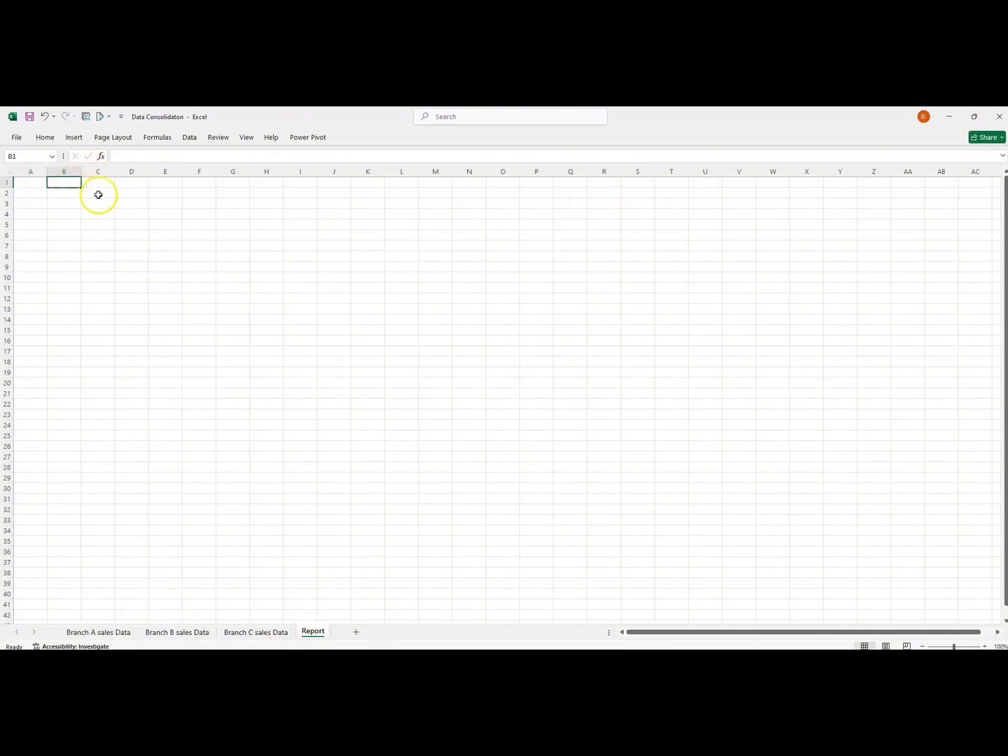
left_click(190, 138)
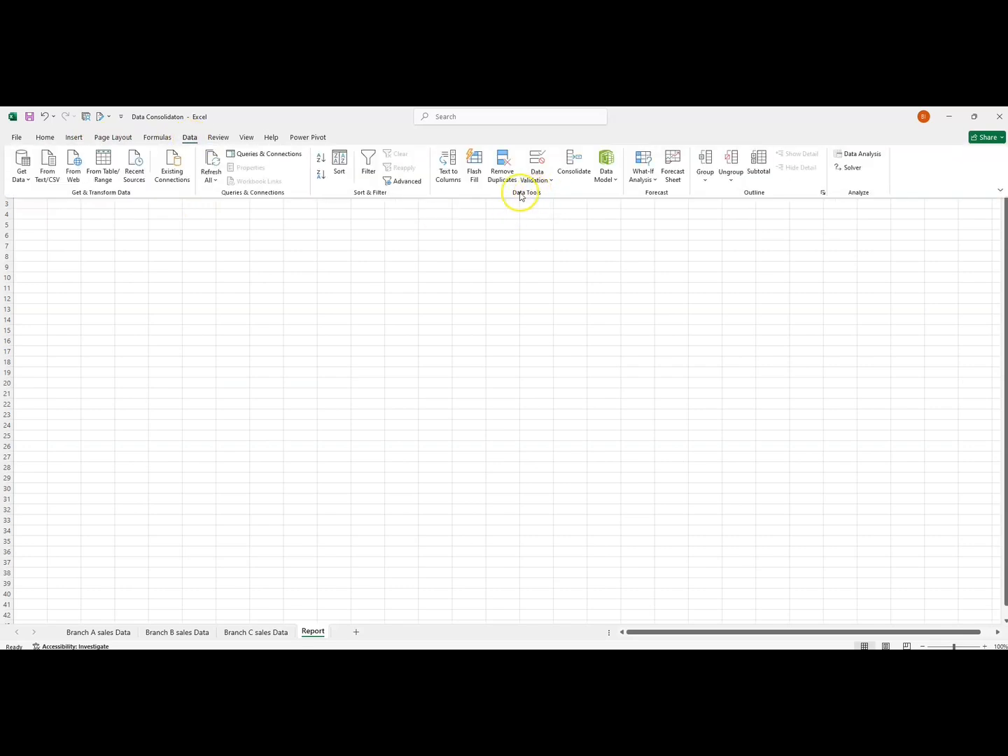
left_click(571, 166)
left_click_drag(560, 257, 401, 257)
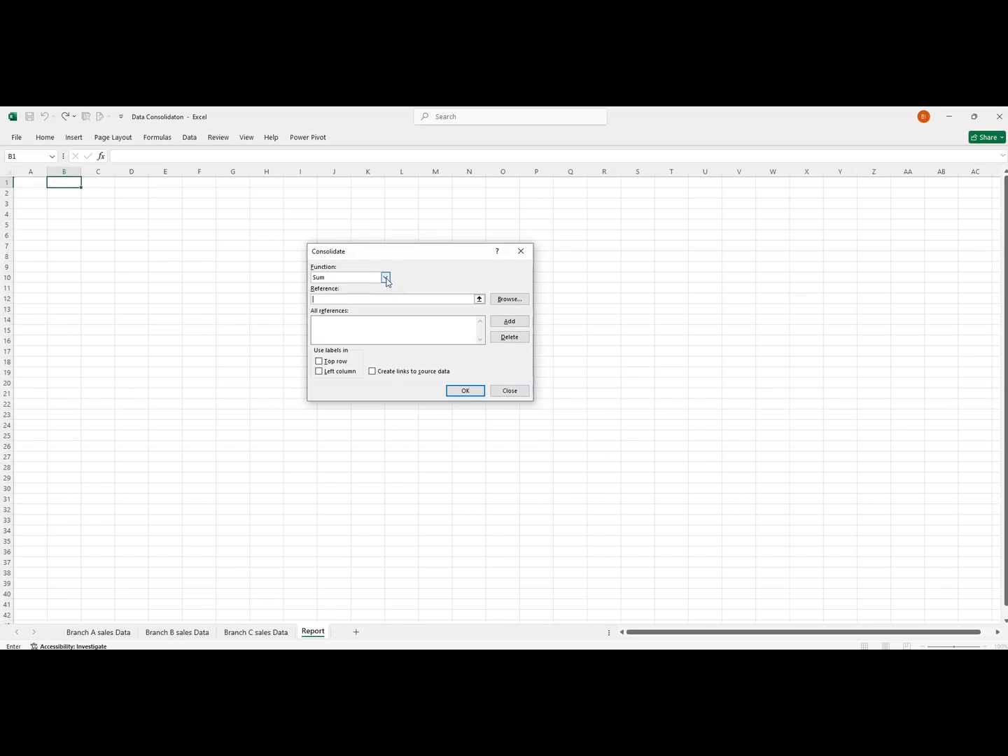
left_click(385, 277)
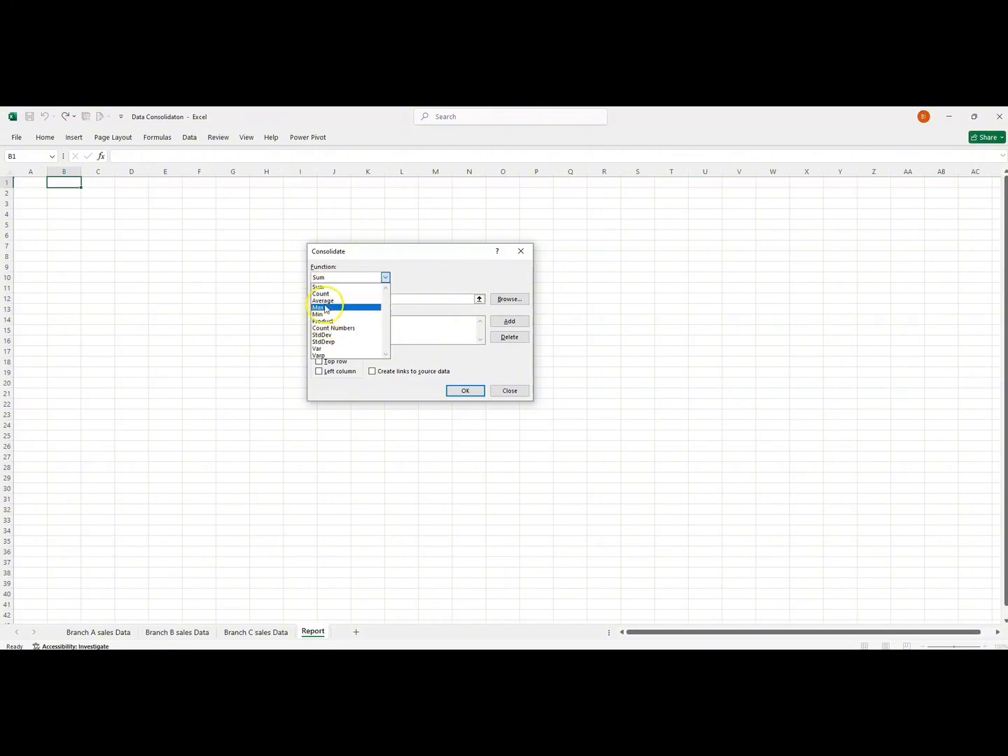
left_click(323, 287)
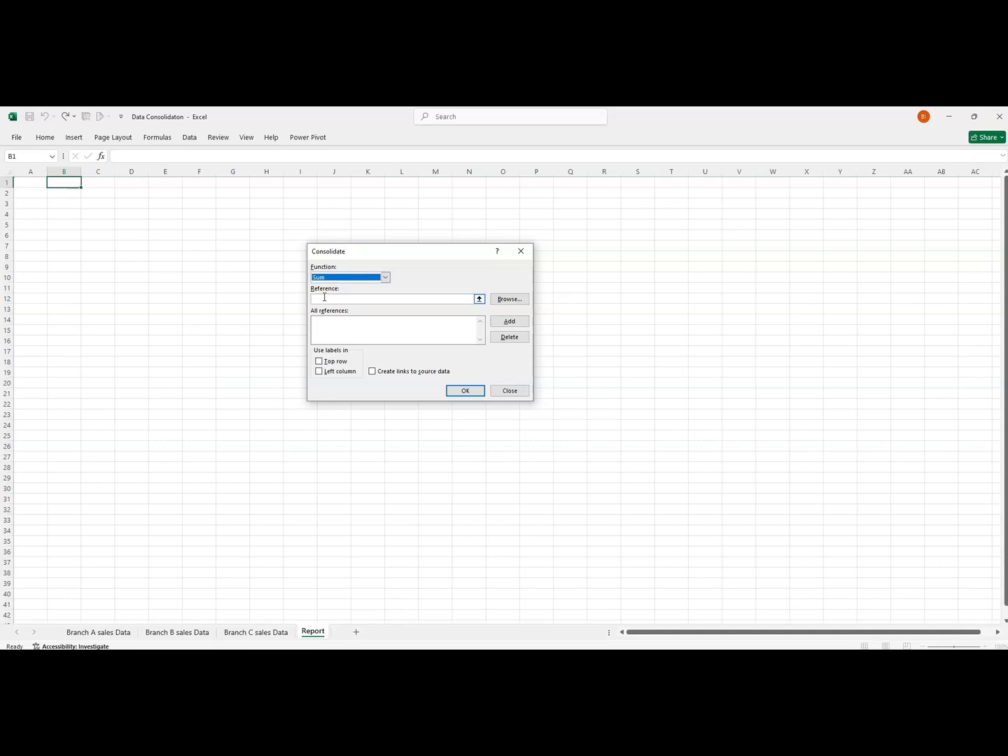
Add the range E1:G4 of the Branch A sales Data sheet to the consolidation references.
left_click(479, 300)
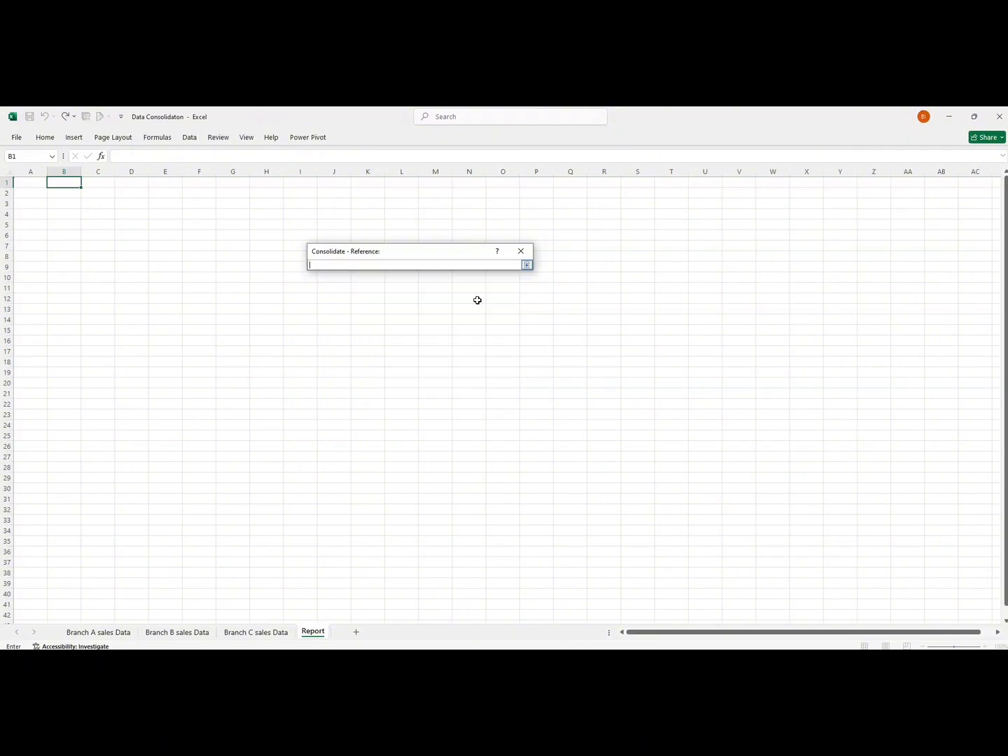
left_click(100, 634)
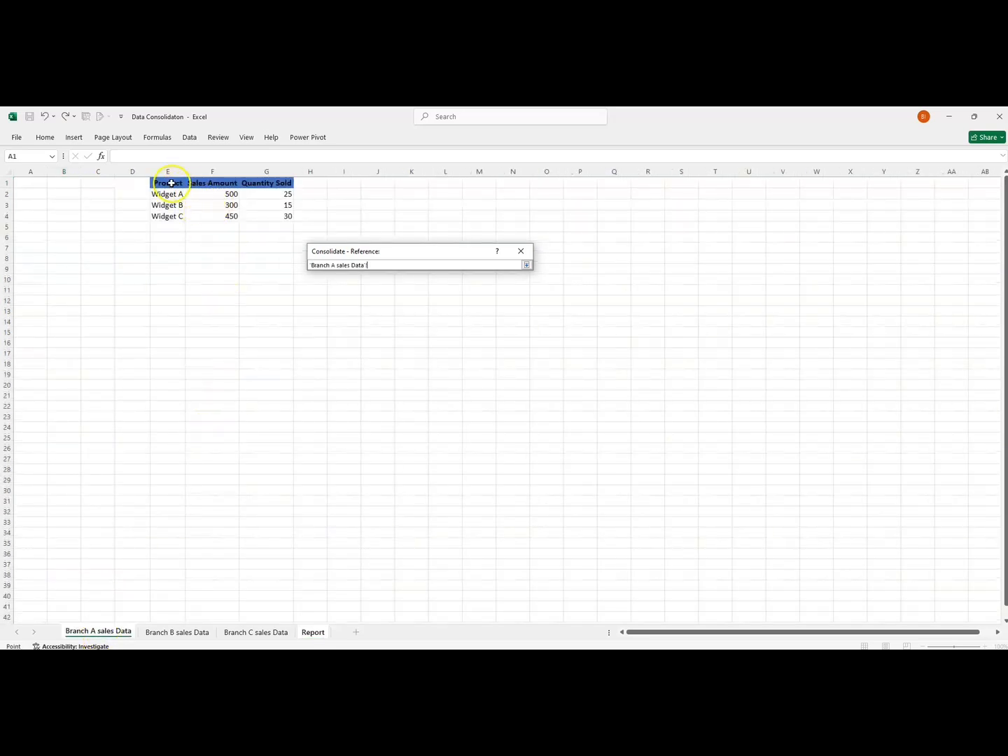
left_click_drag(165, 182, 276, 216)
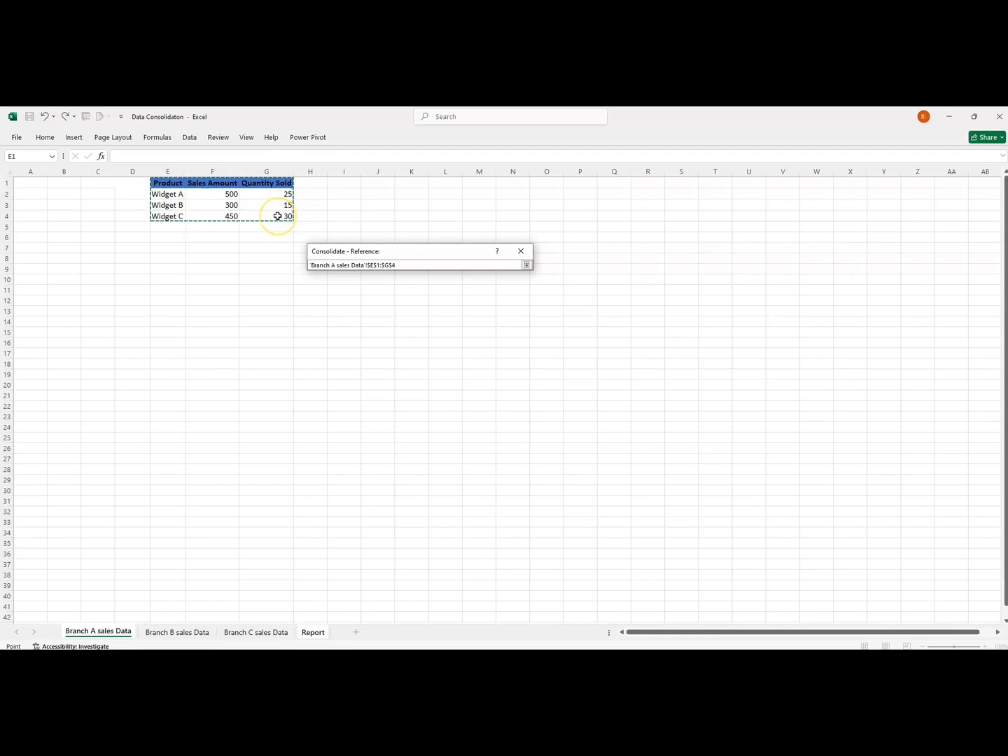
left_click(526, 265)
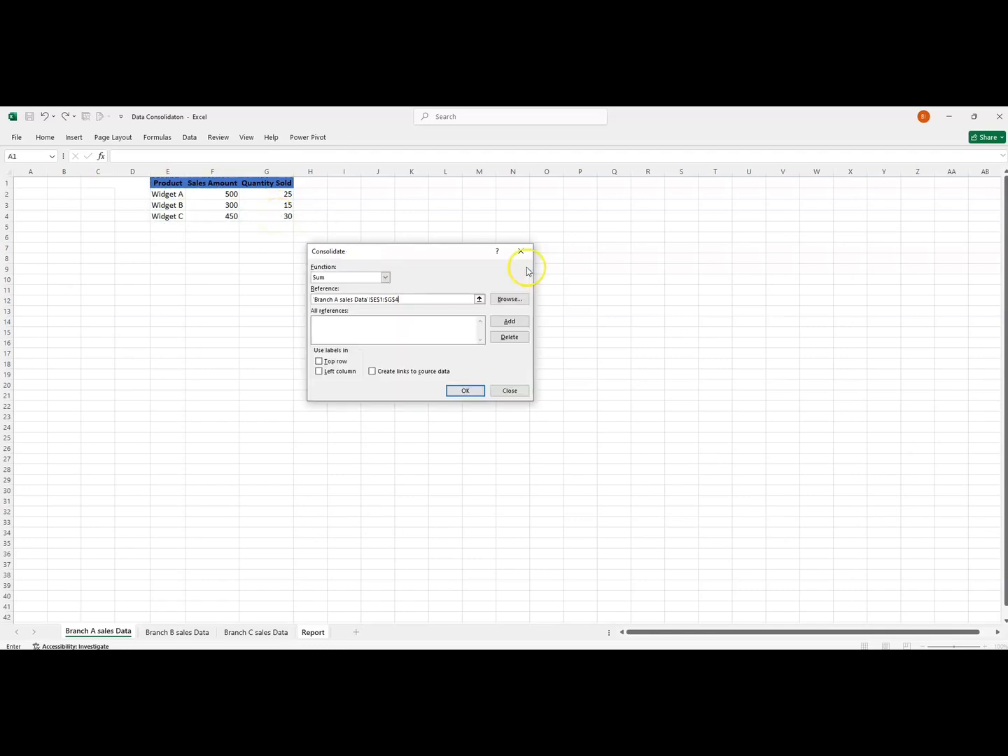
left_click(509, 323)
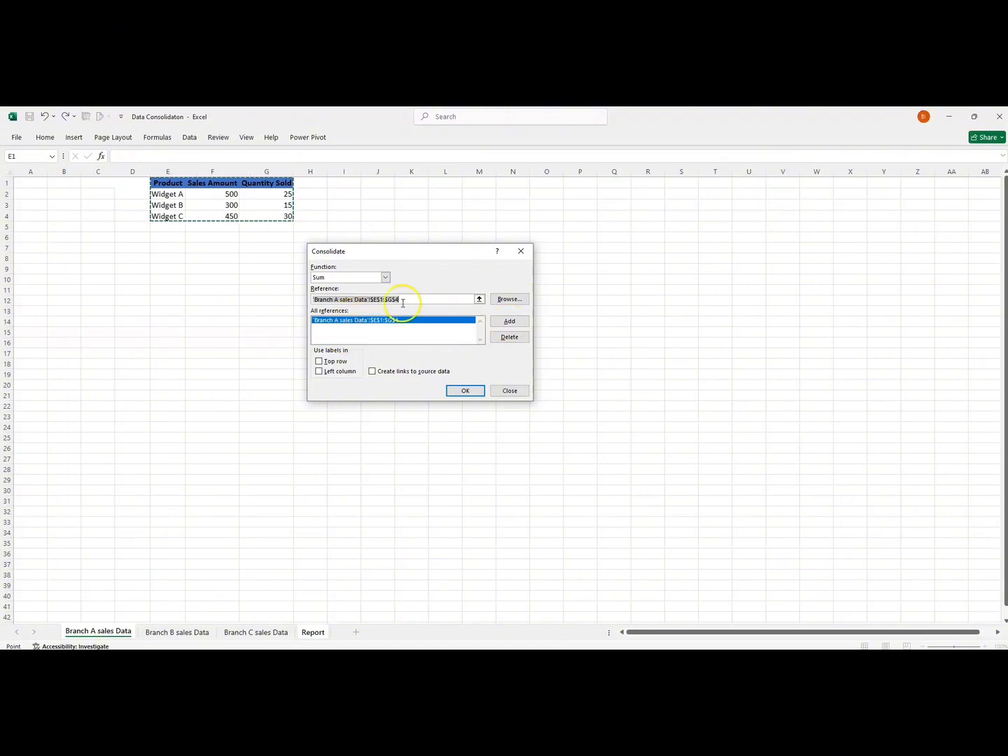
Clear the reference entry and add the range D1:F4 of the Branch B sales Data sheet to the consolidation references.
left_click(386, 300)
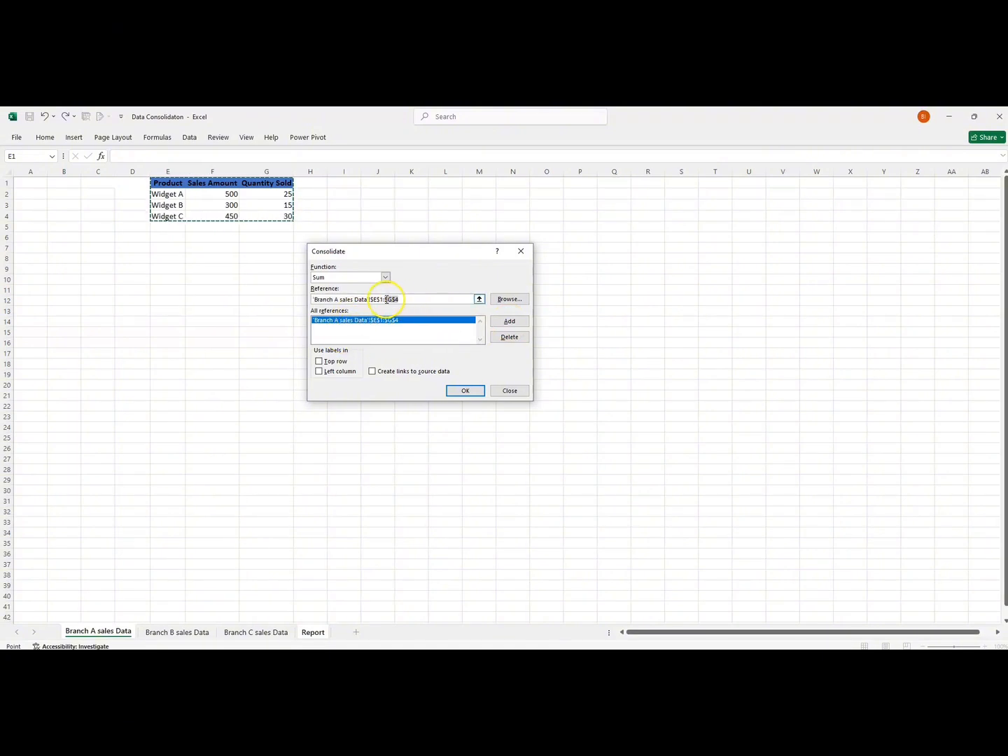
left_click_drag(386, 300, 313, 302)
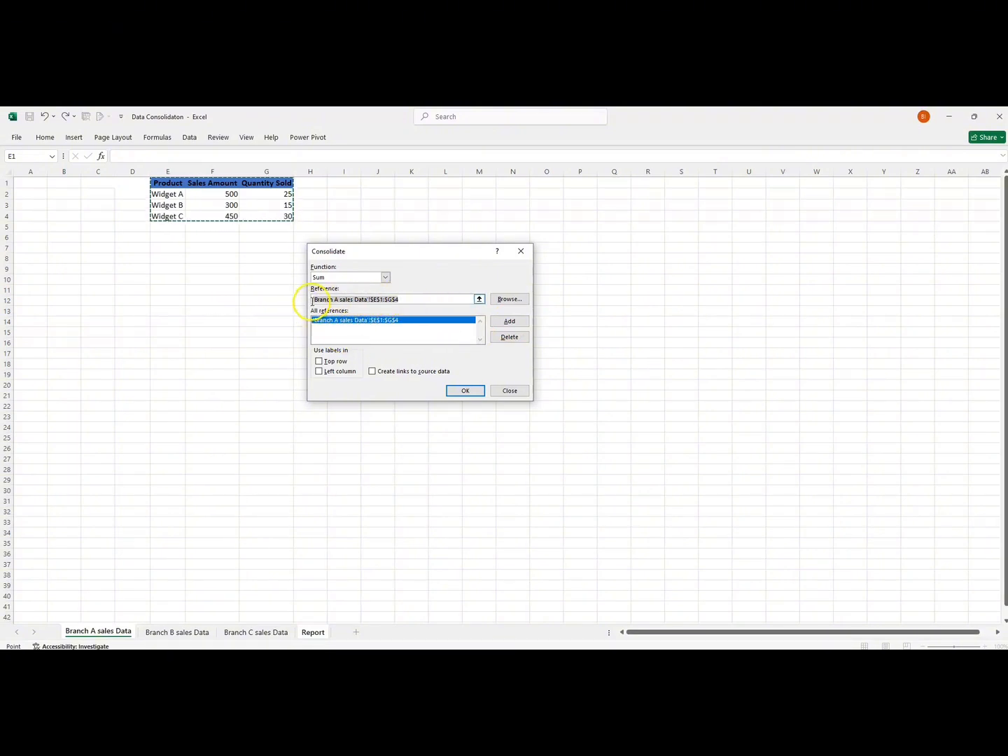
key("BackSpace")
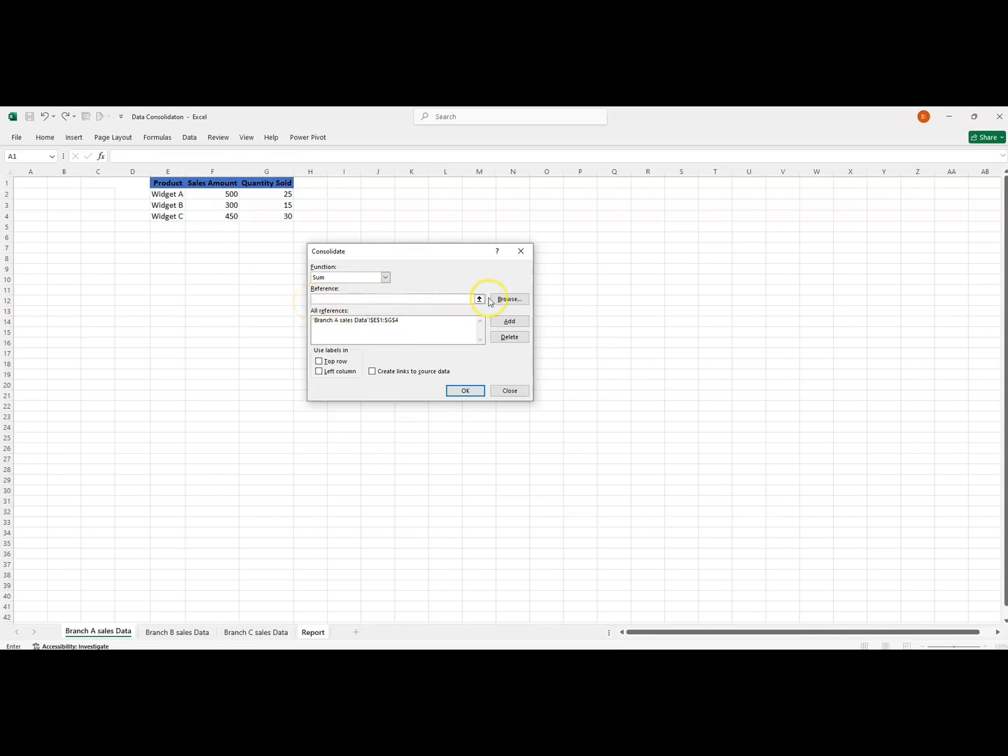
left_click(186, 632)
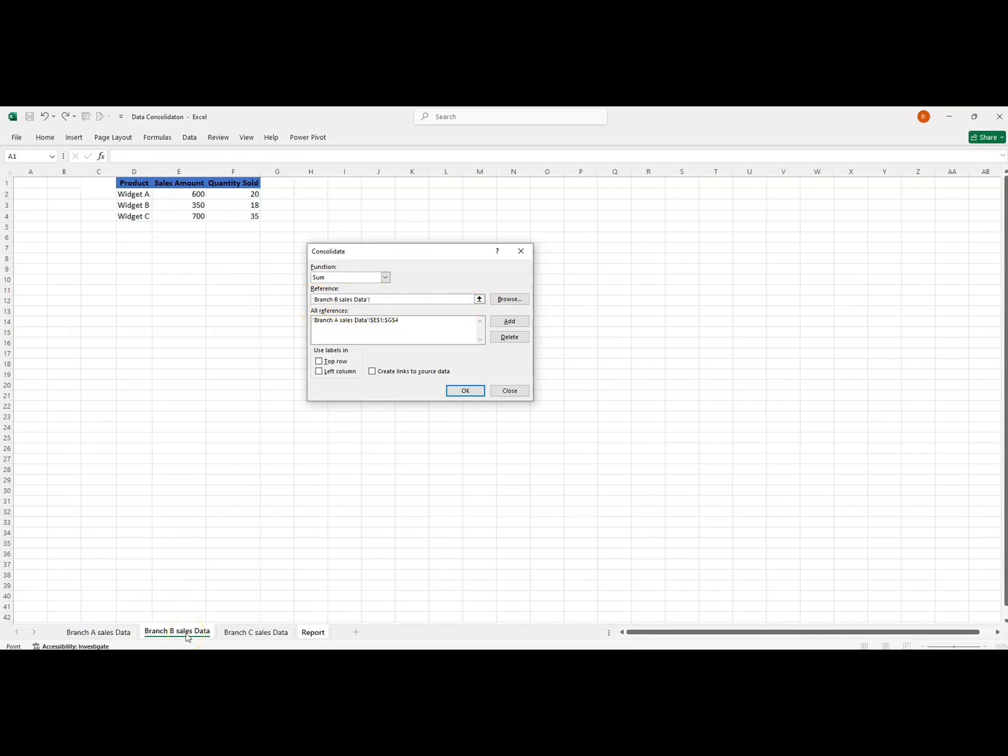
left_click_drag(138, 188, 151, 186)
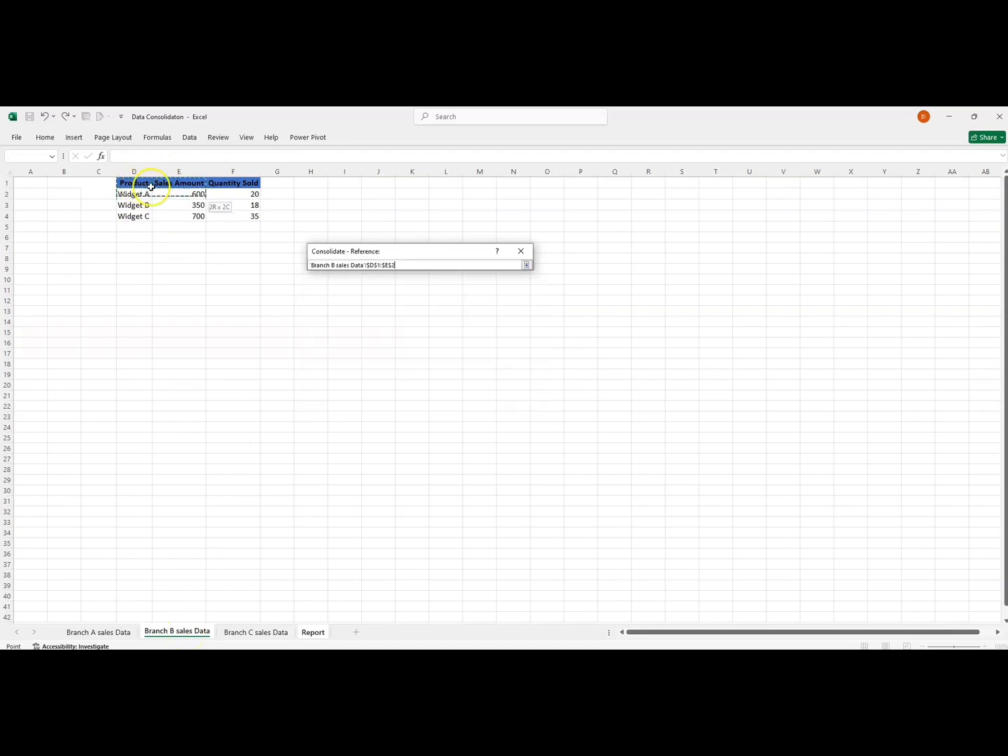
left_click_drag(219, 214, 219, 213)
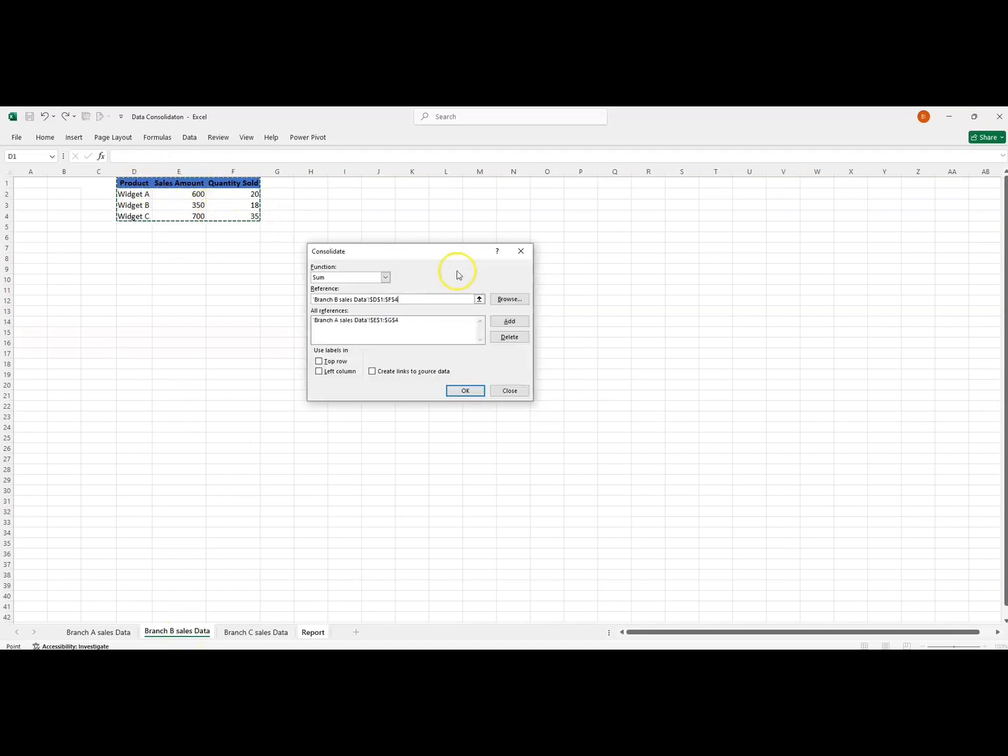
left_click(503, 324)
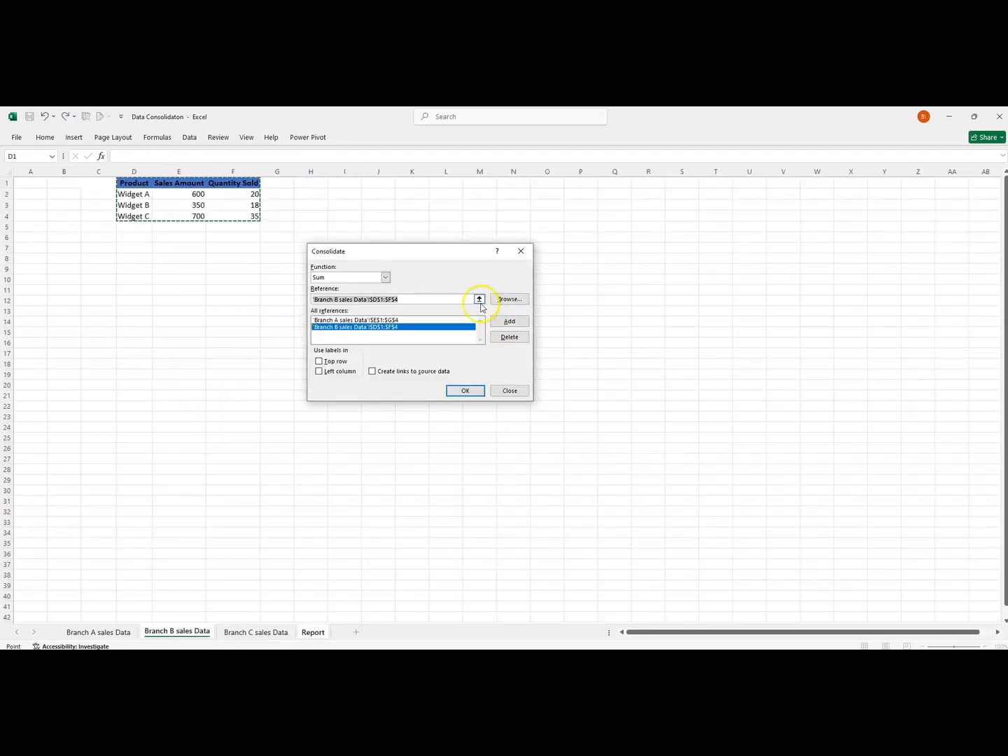
Add the range E1:G4 of the Branch C sales Data sheet to the consolidation references, leaving the reference entry empty.
key("BackSpace")
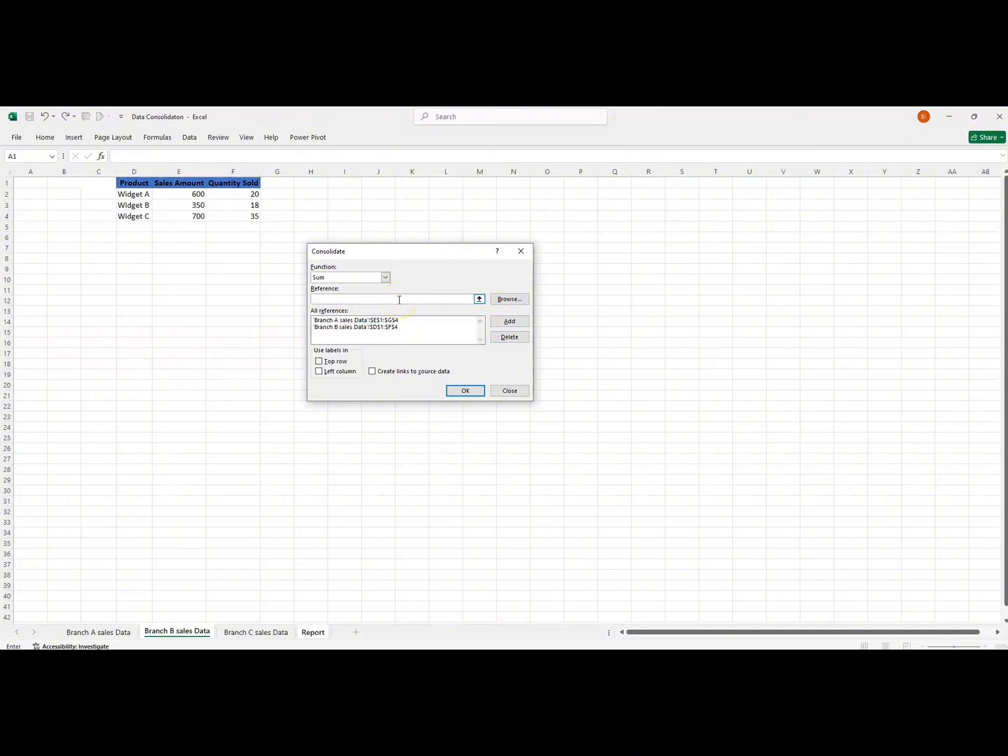
left_click(480, 299)
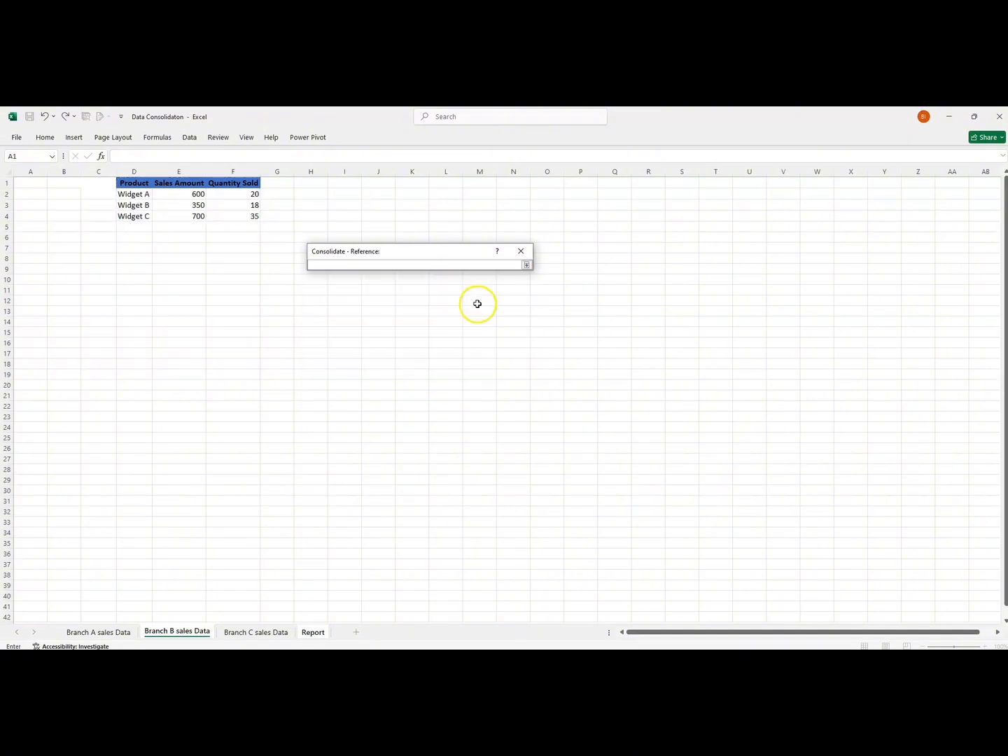
left_click(238, 632)
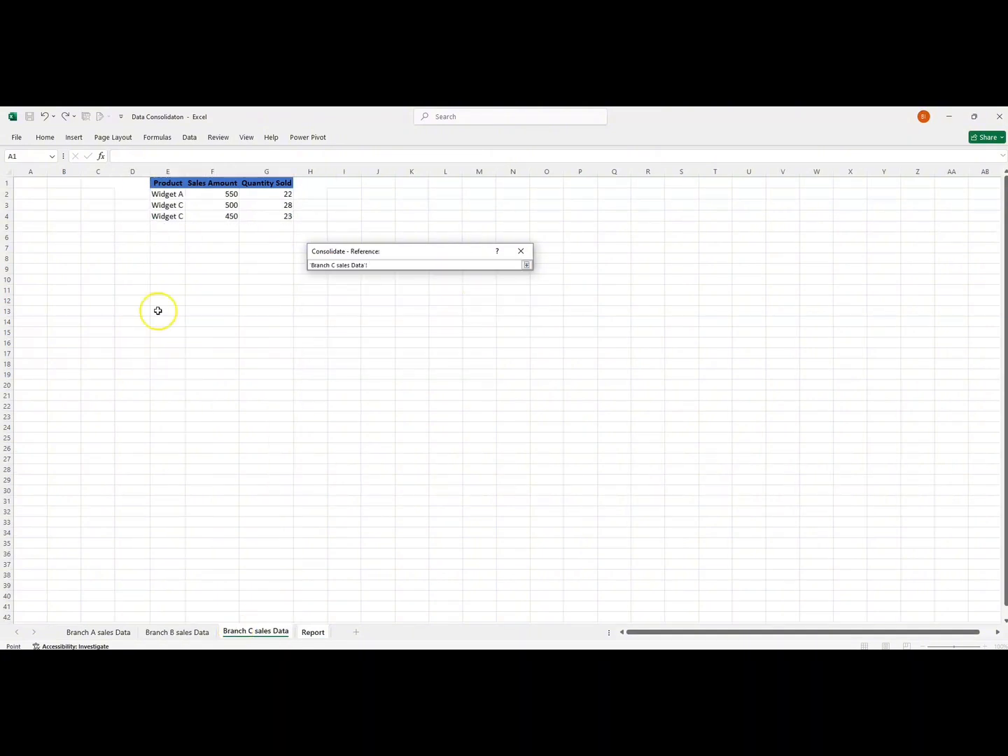
left_click_drag(158, 182, 263, 216)
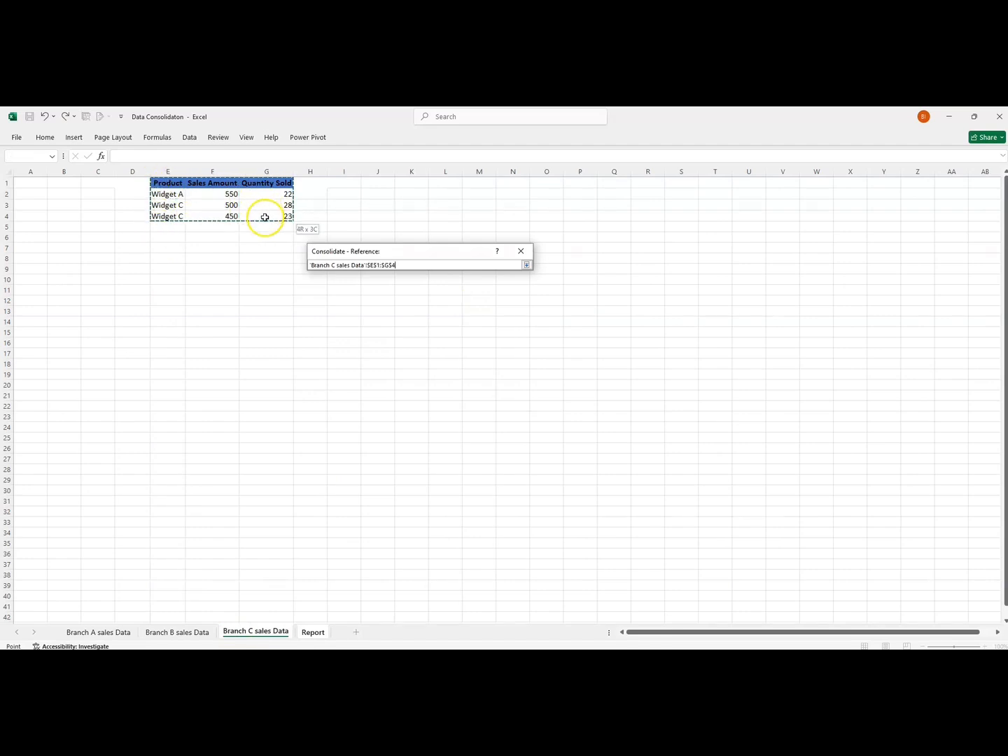
left_click(527, 265)
left_click(504, 323)
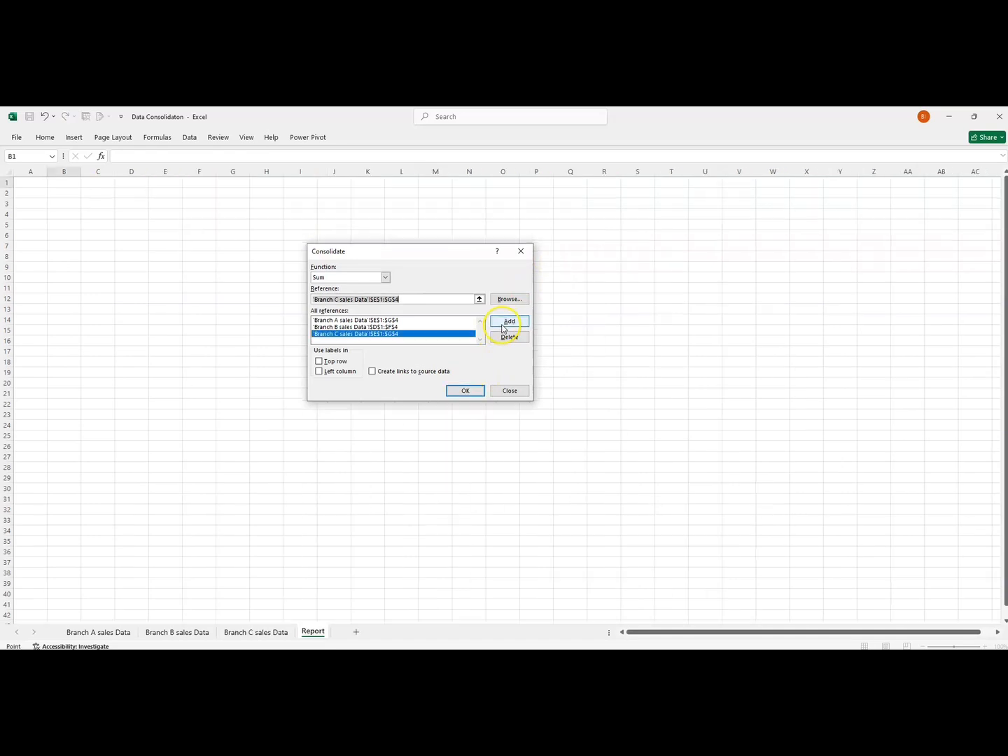
key("Delete")
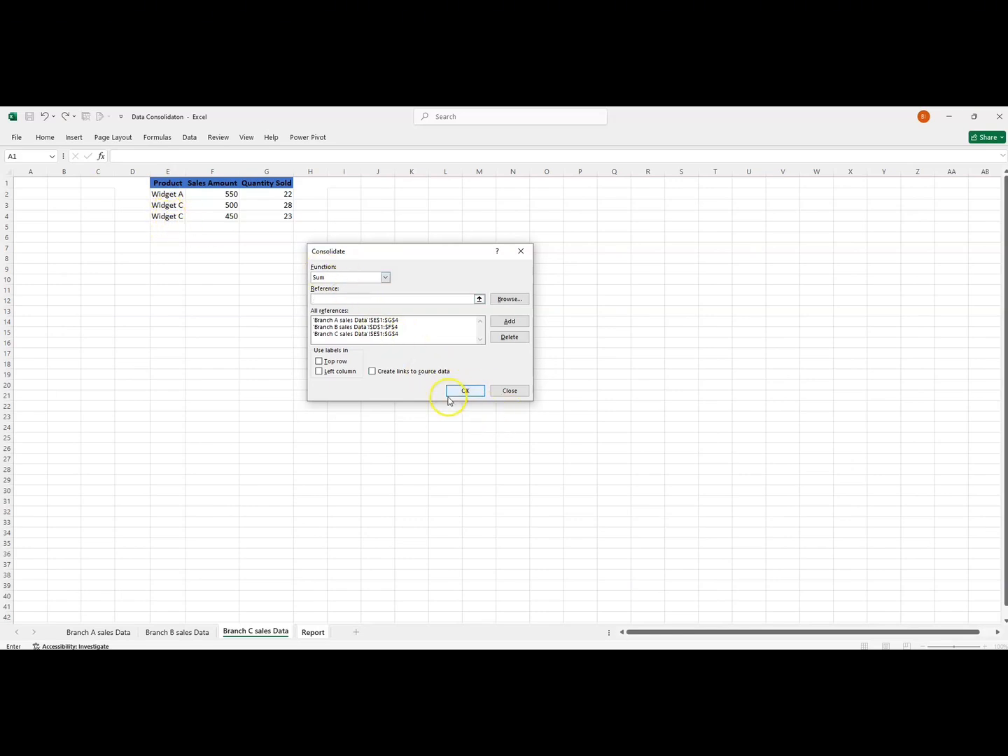
Consolidate the references using top row and left column labels, with links to the source data.
left_click(319, 362)
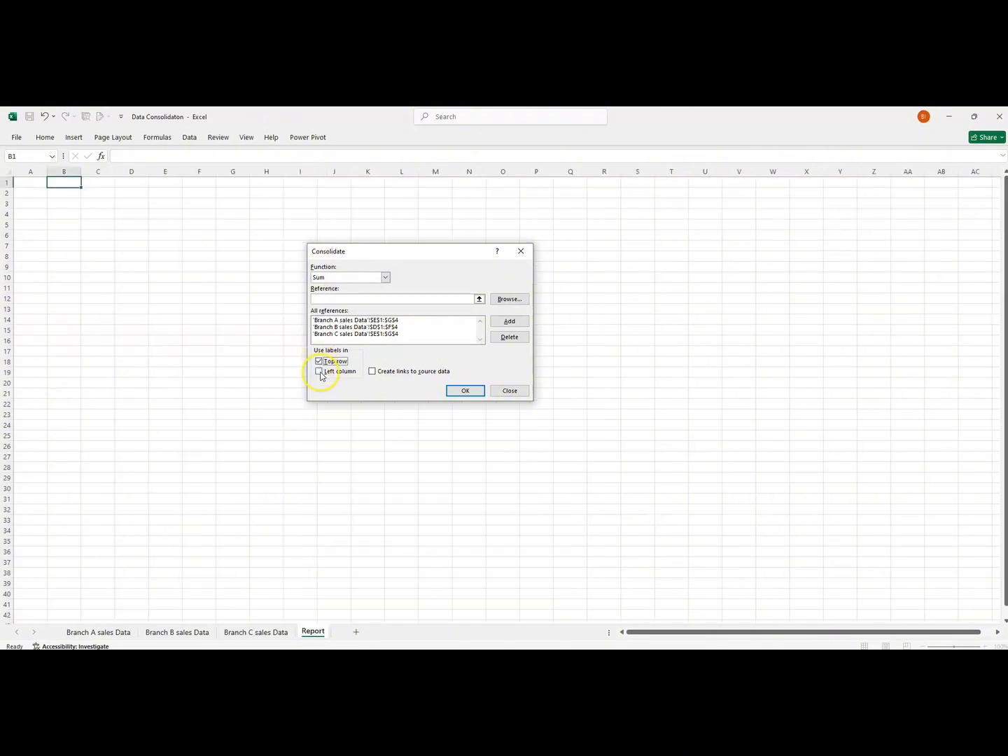
left_click(320, 372)
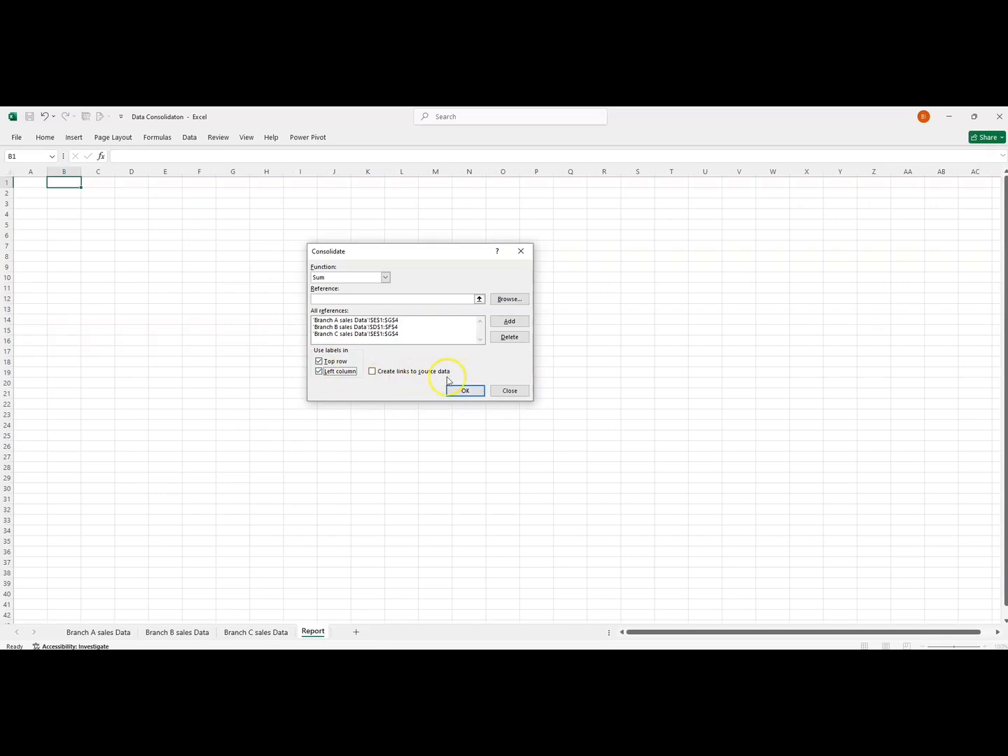
left_click(373, 373)
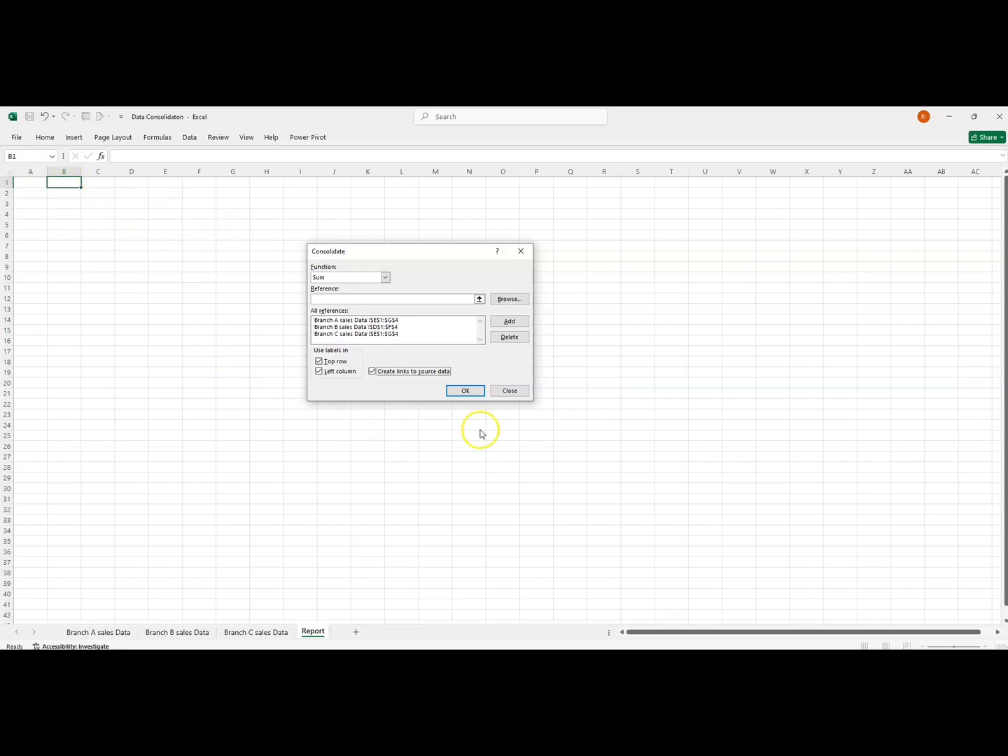
left_click(466, 392)
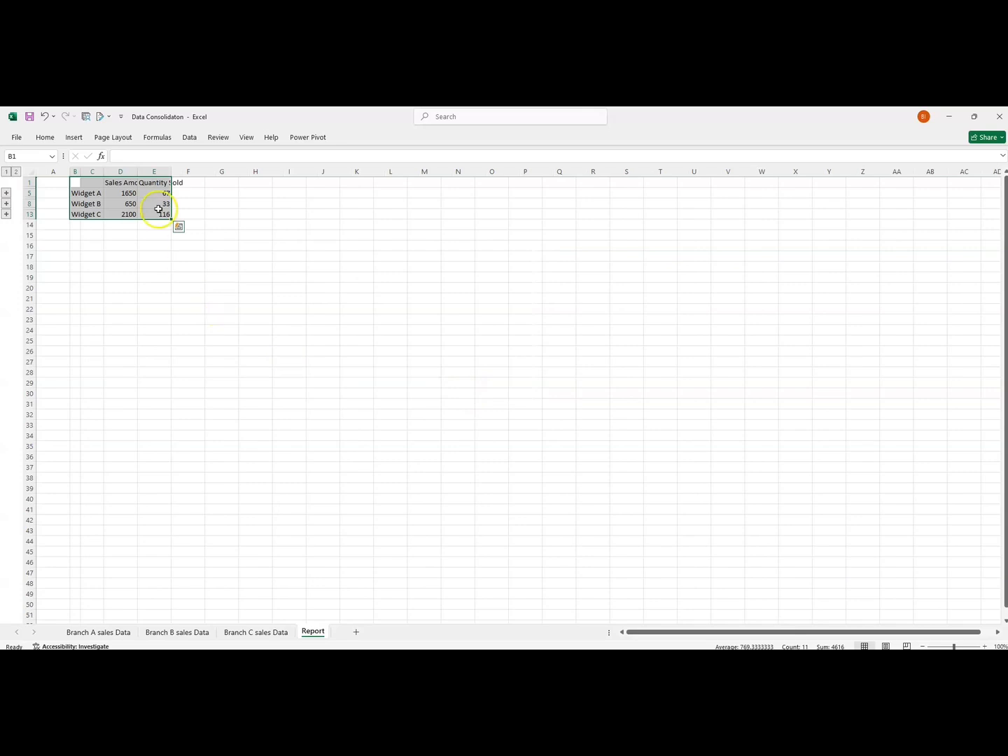
Widen columns B and C of the Report and autofit the Sales Amount and Quantity Sold columns to their contents.
double_click(171, 172)
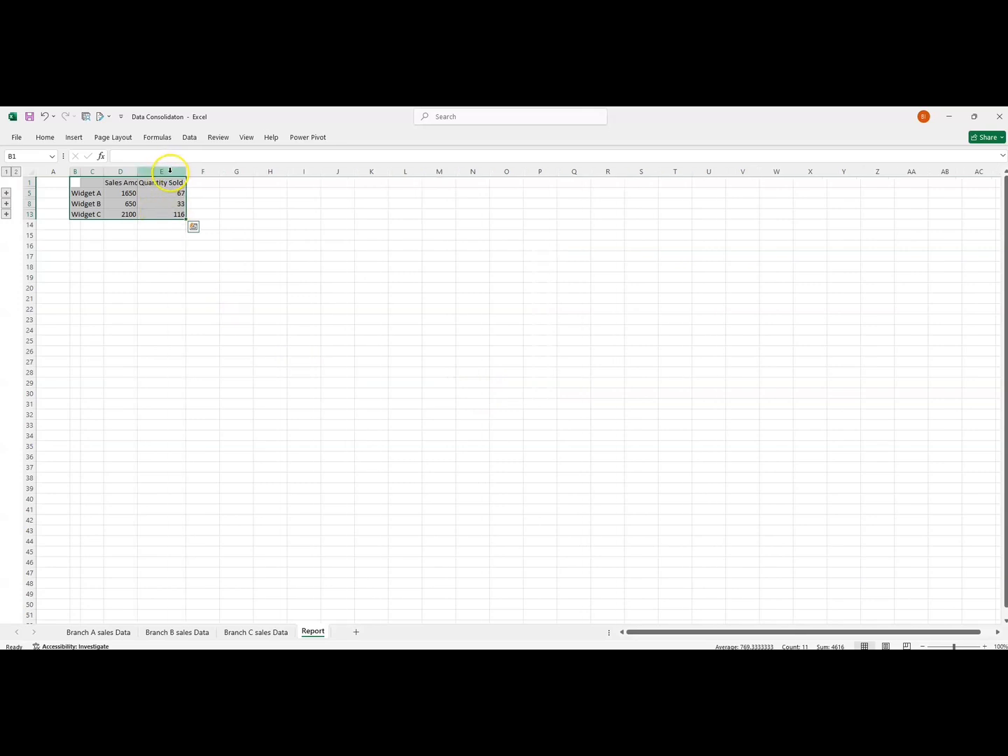
double_click(104, 172)
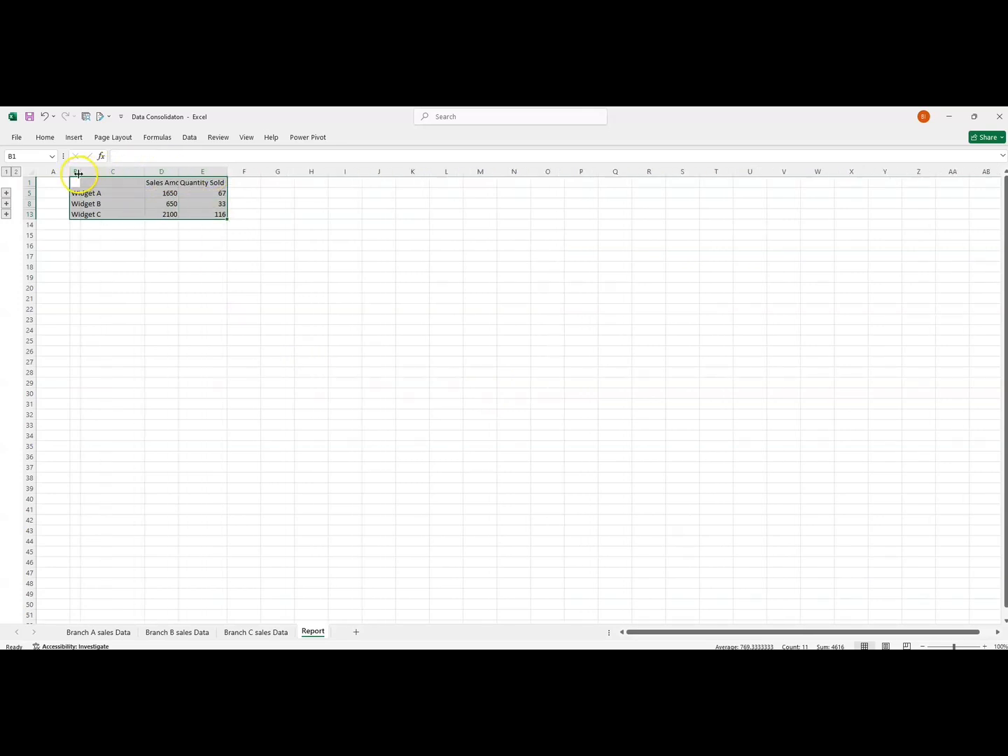
double_click(85, 172)
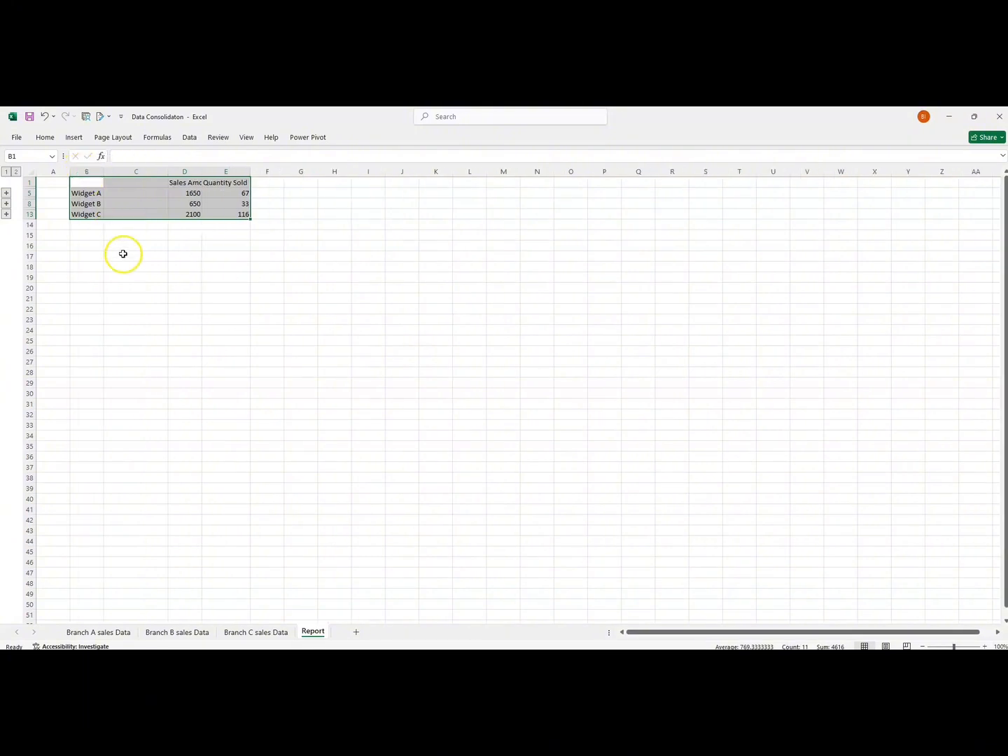
left_click(121, 254)
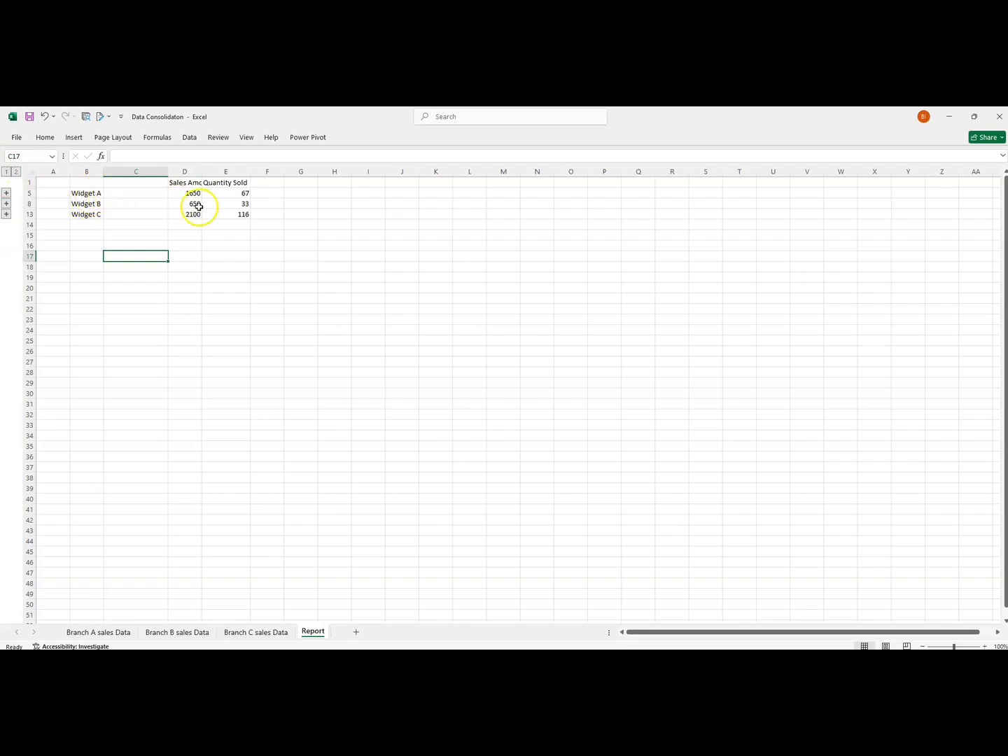
double_click(201, 172)
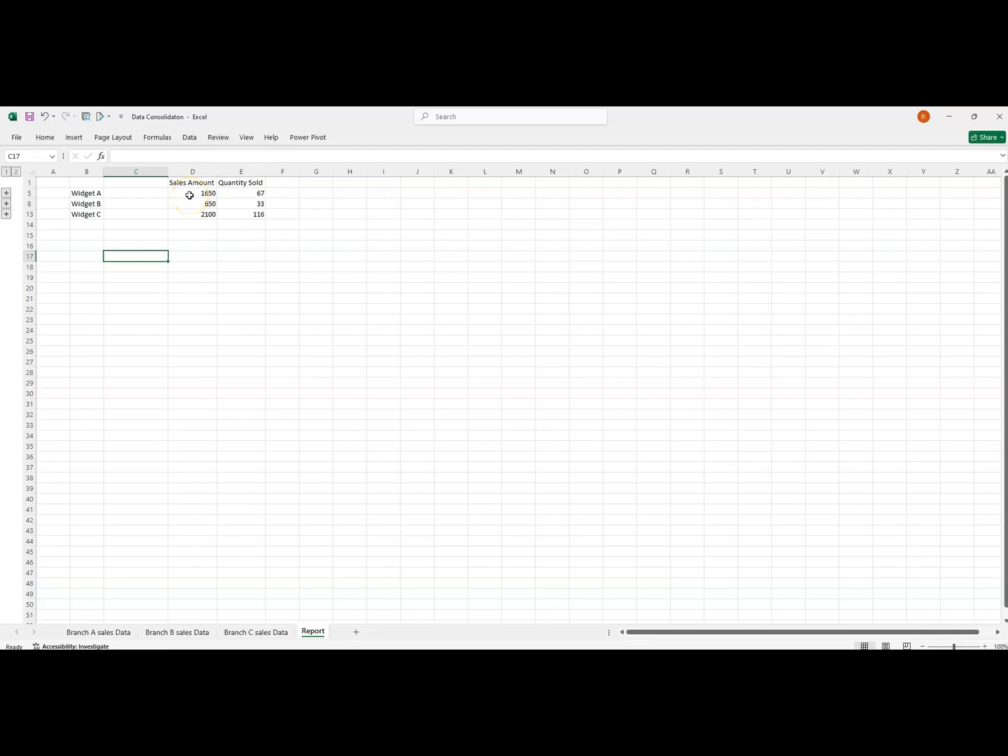
Expand the Widget A group in the Report and check the source links of its Sales Amount detail rows.
left_click(231, 194)
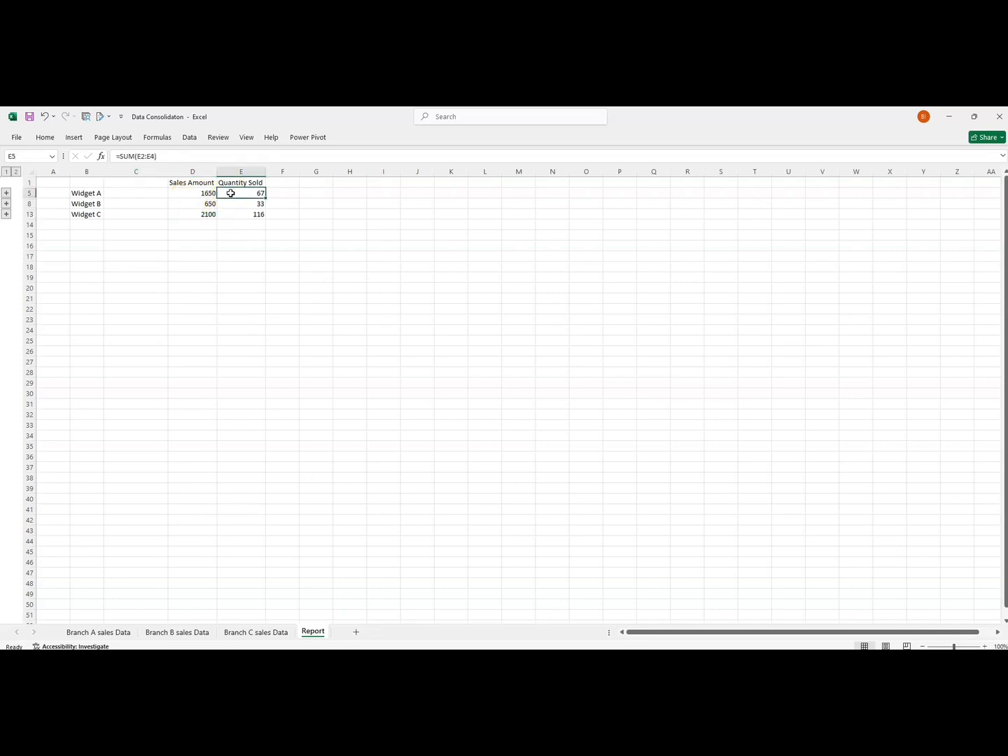
left_click(6, 194)
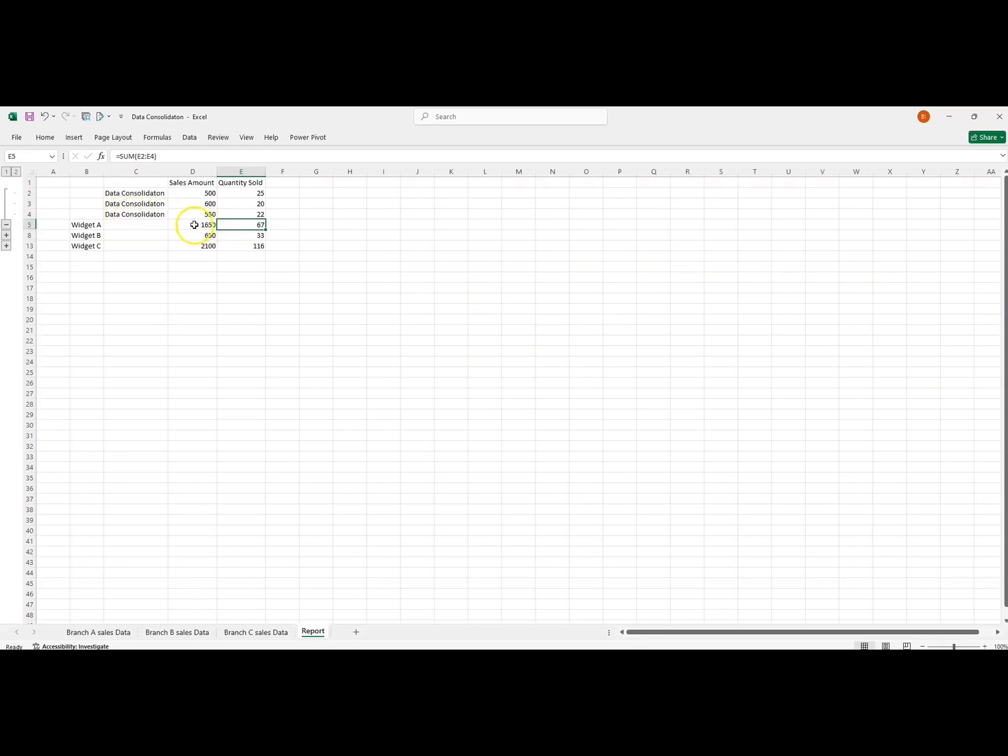
left_click(181, 194)
left_click(187, 205)
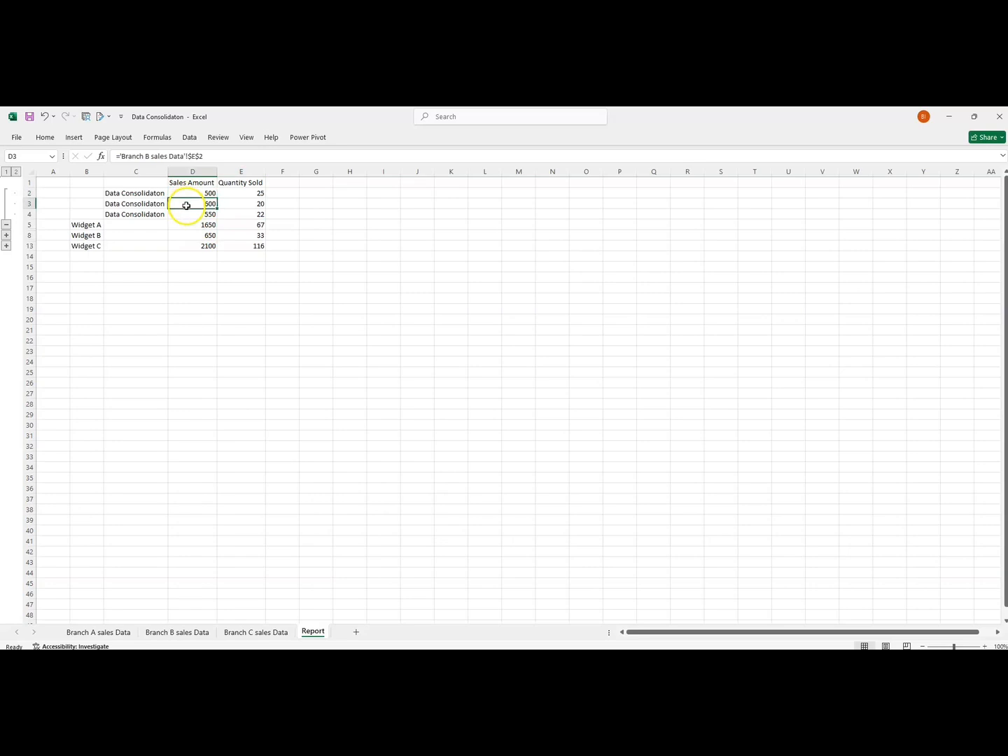
Check Widget A's sales amount on the Branch A, B and C sales Data sheets and return to the Report.
left_click(104, 632)
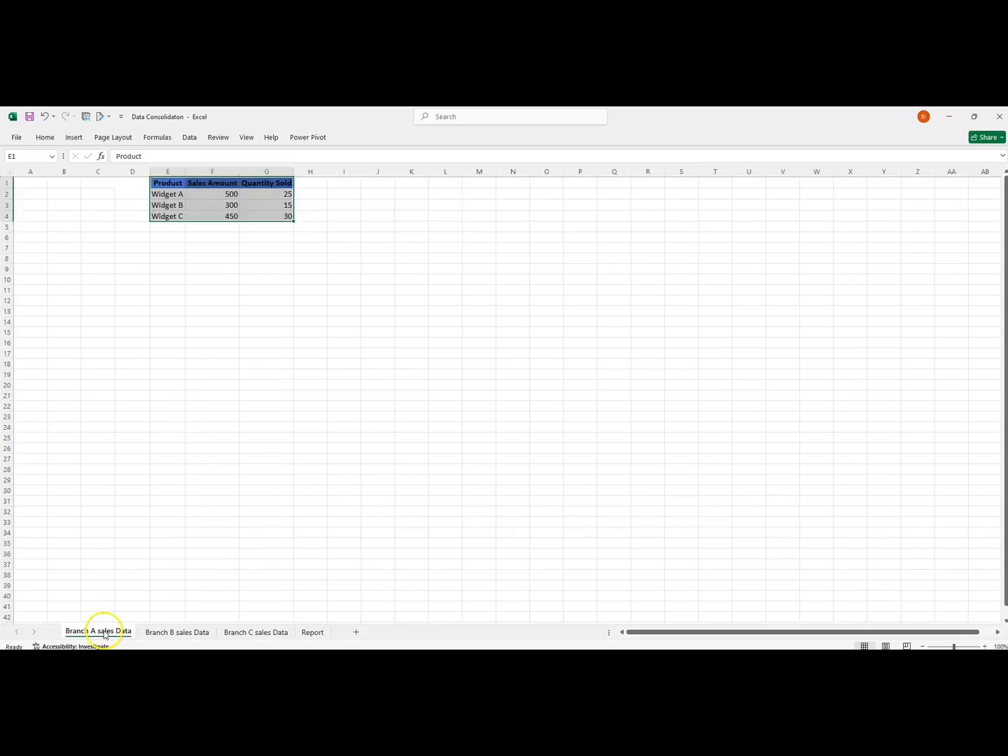
left_click(164, 193)
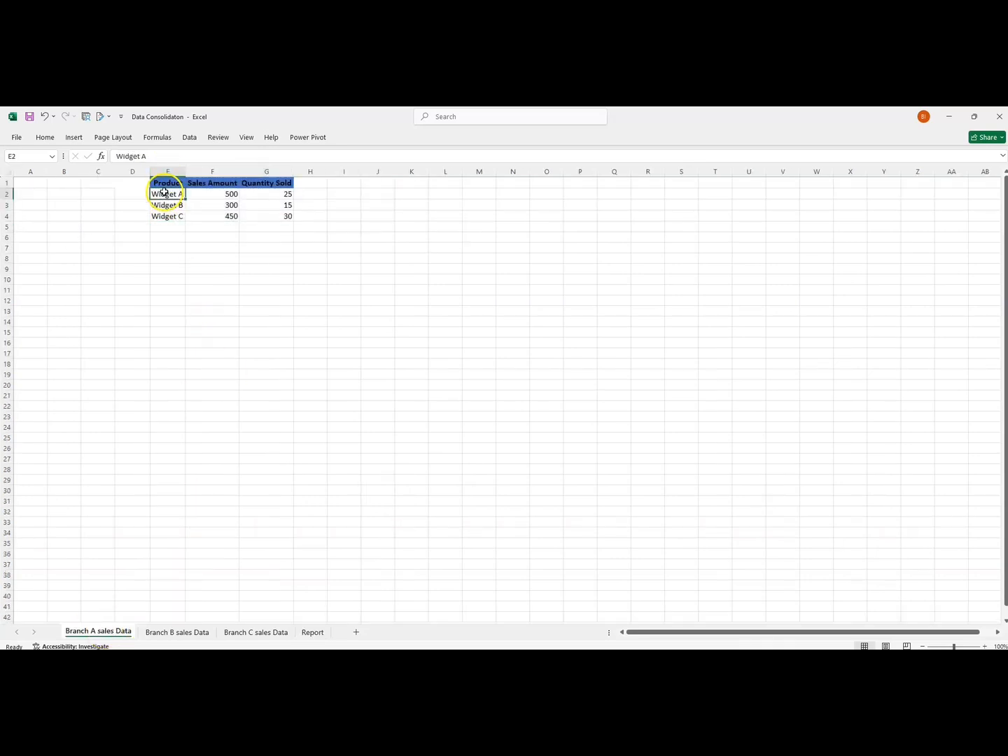
left_click(219, 195)
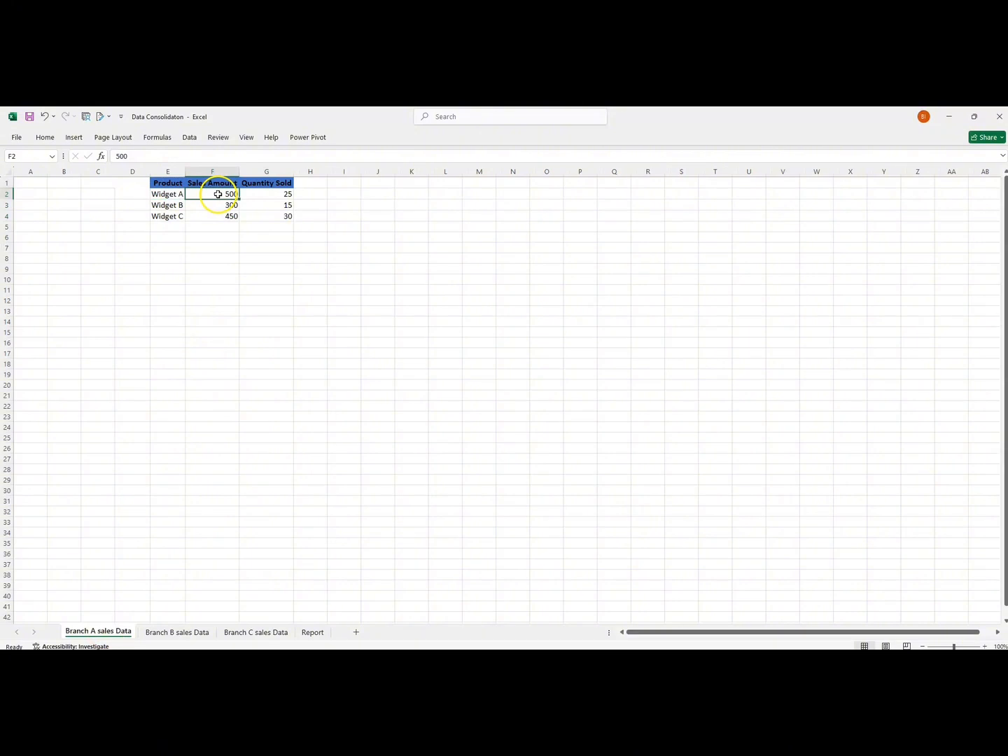
left_click(168, 633)
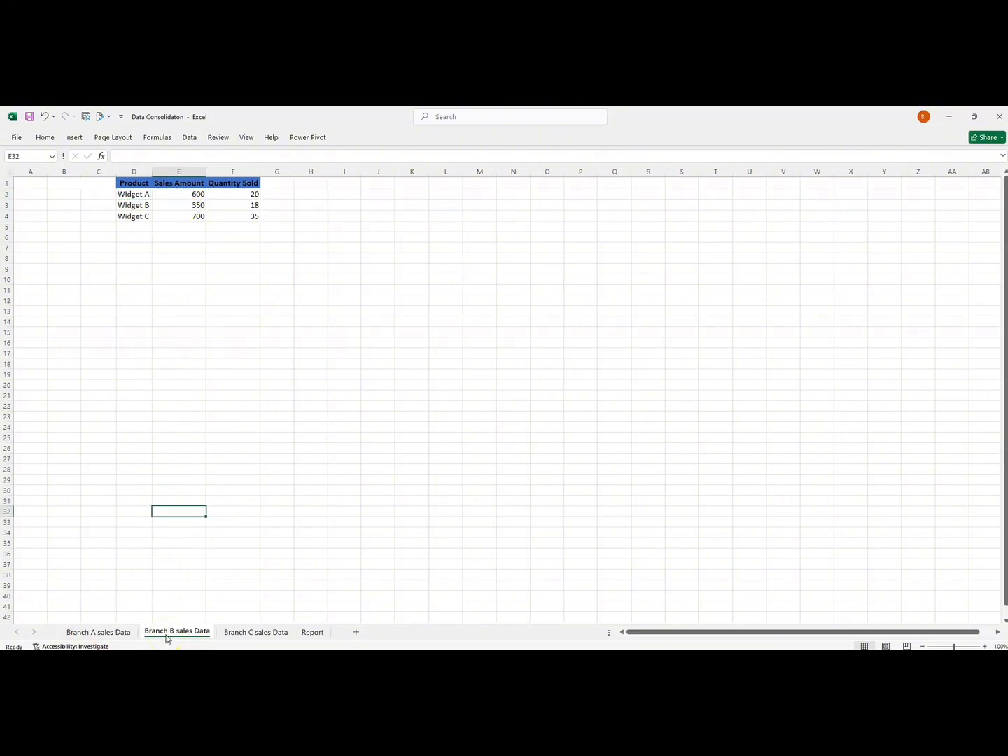
left_click(170, 193)
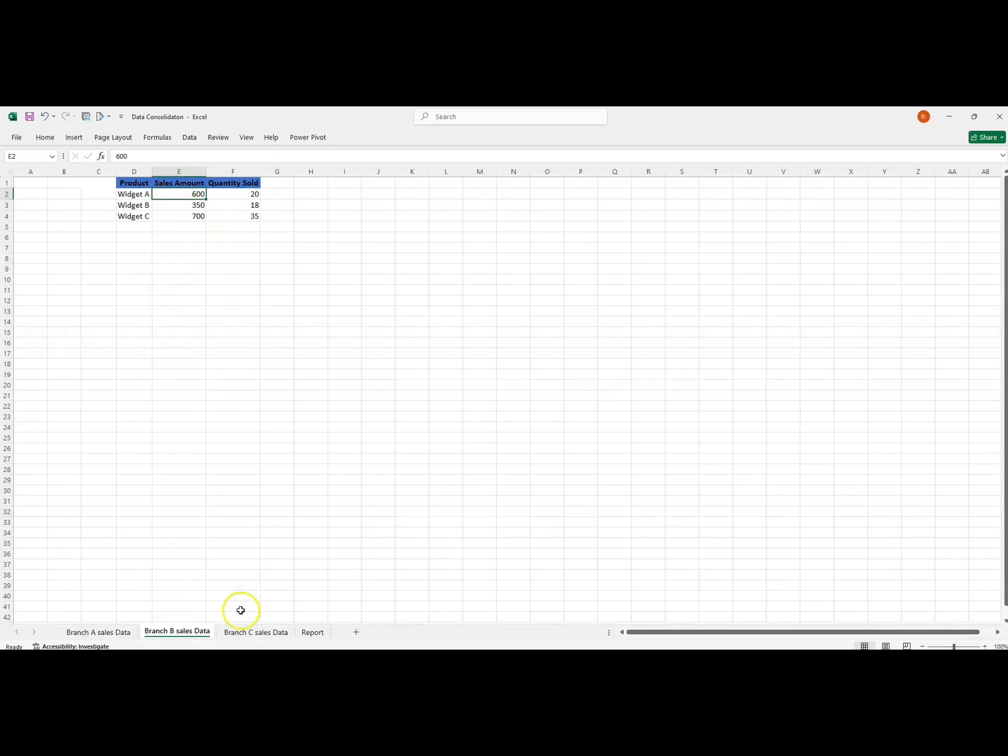
left_click(239, 633)
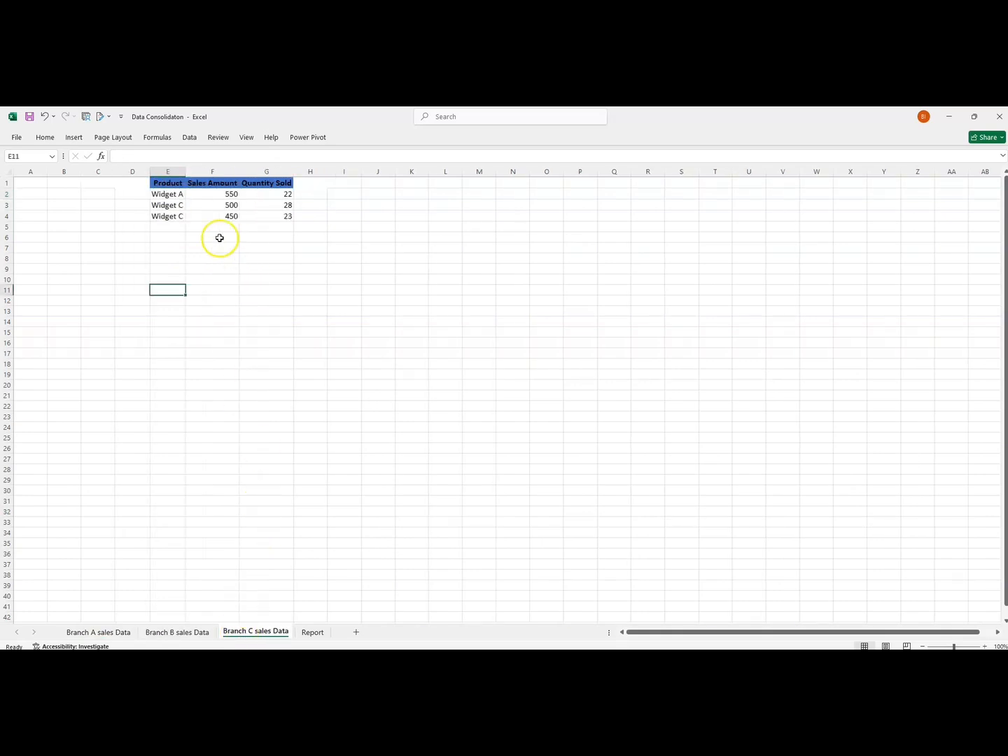
left_click(200, 199)
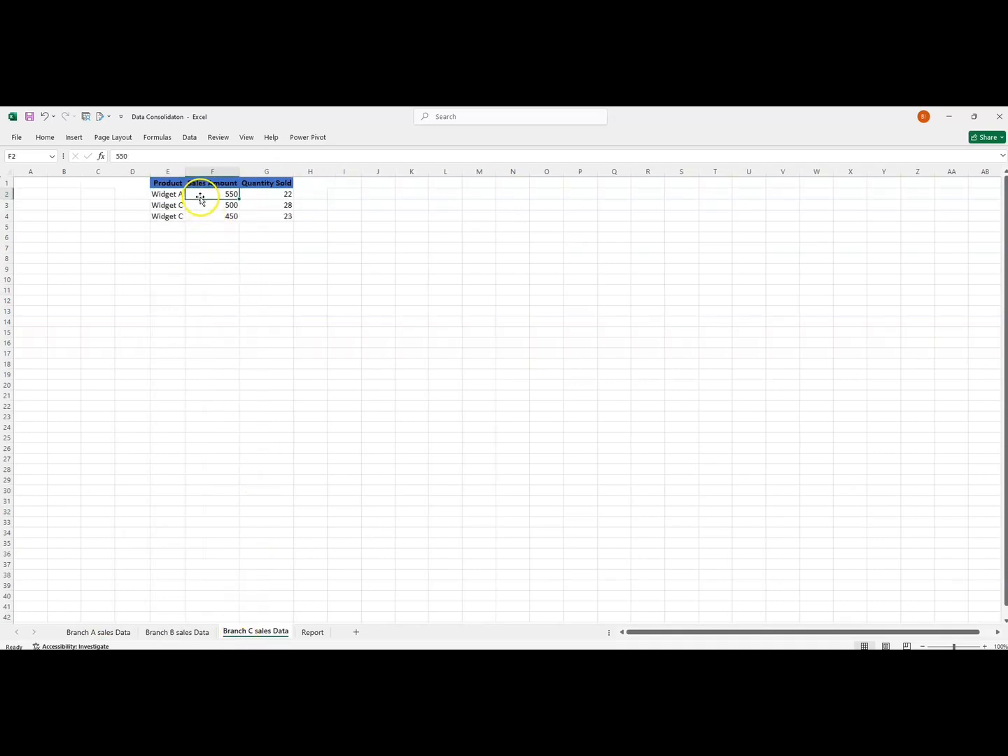
left_click(312, 641)
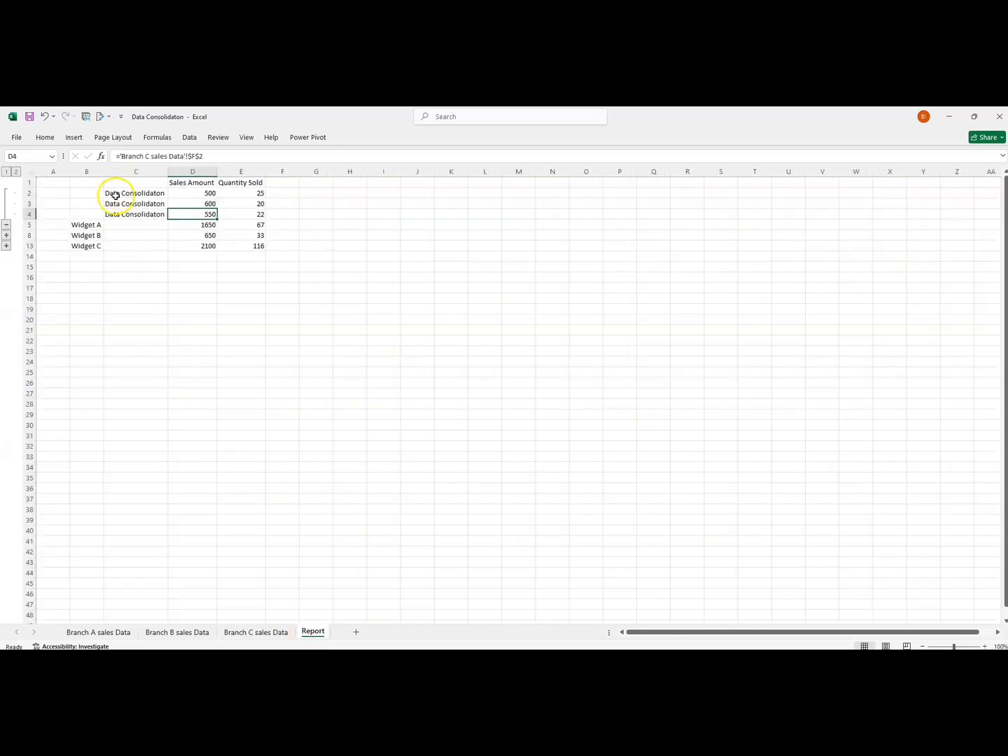
Review Widget A's detail rows and its Sales Amount and Quantity Sold totals, and collapse the group.
left_click_drag(116, 195, 248, 216)
left_click(187, 225)
left_click(247, 225)
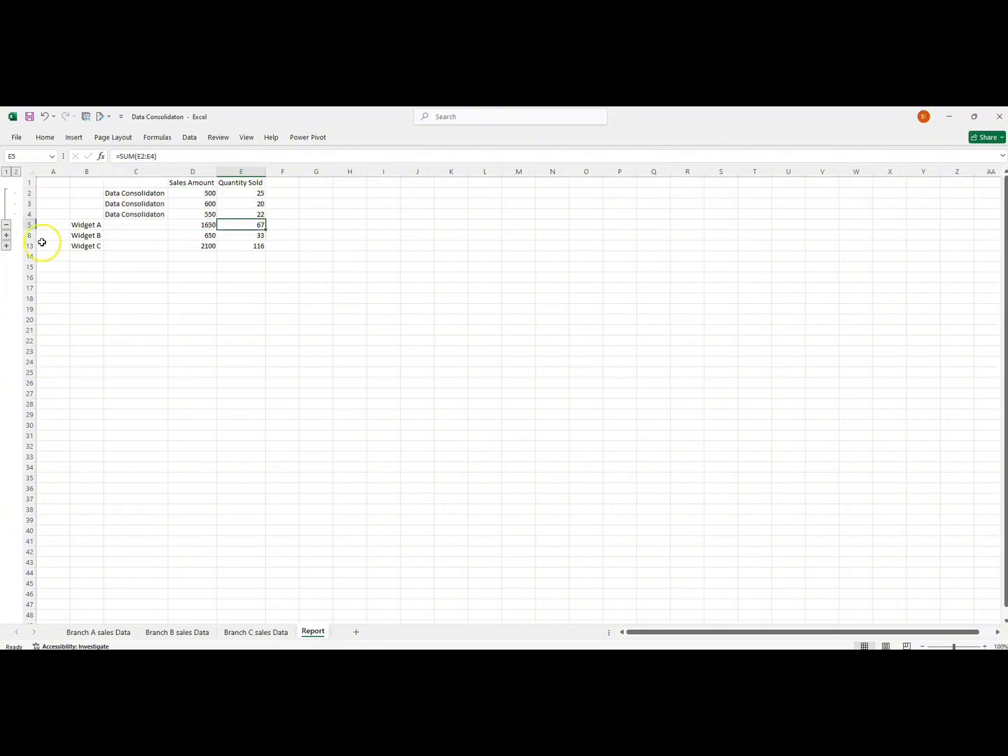
left_click(6, 226)
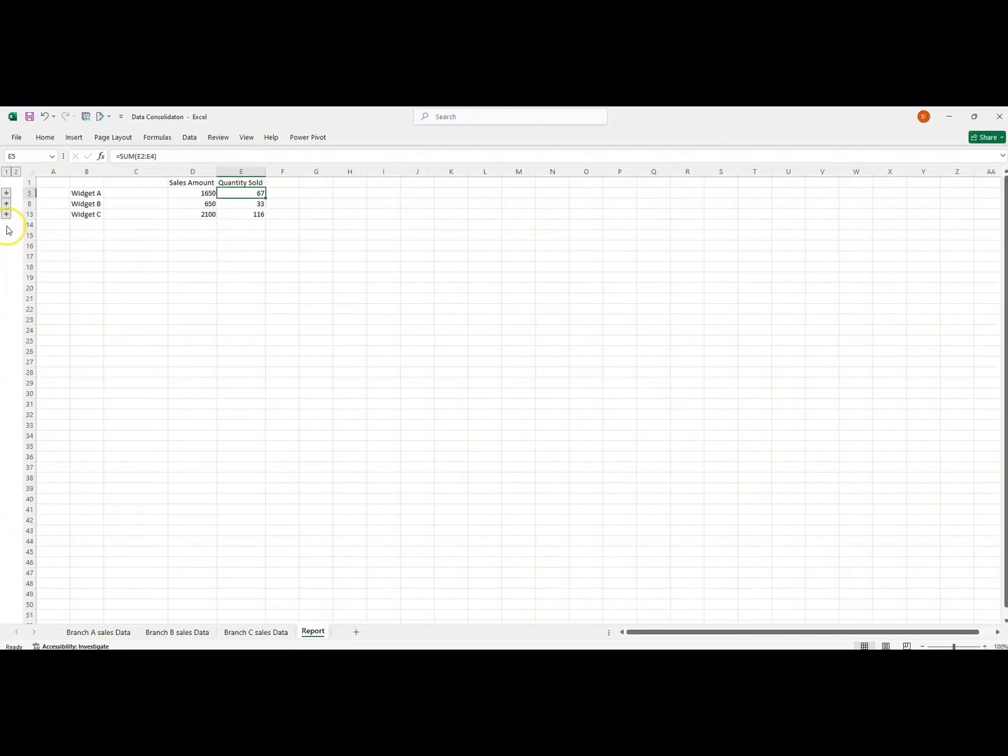
Expand the Widget B group, compare its sales and quantity detail values with the totals, and collapse the group.
left_click(5, 204)
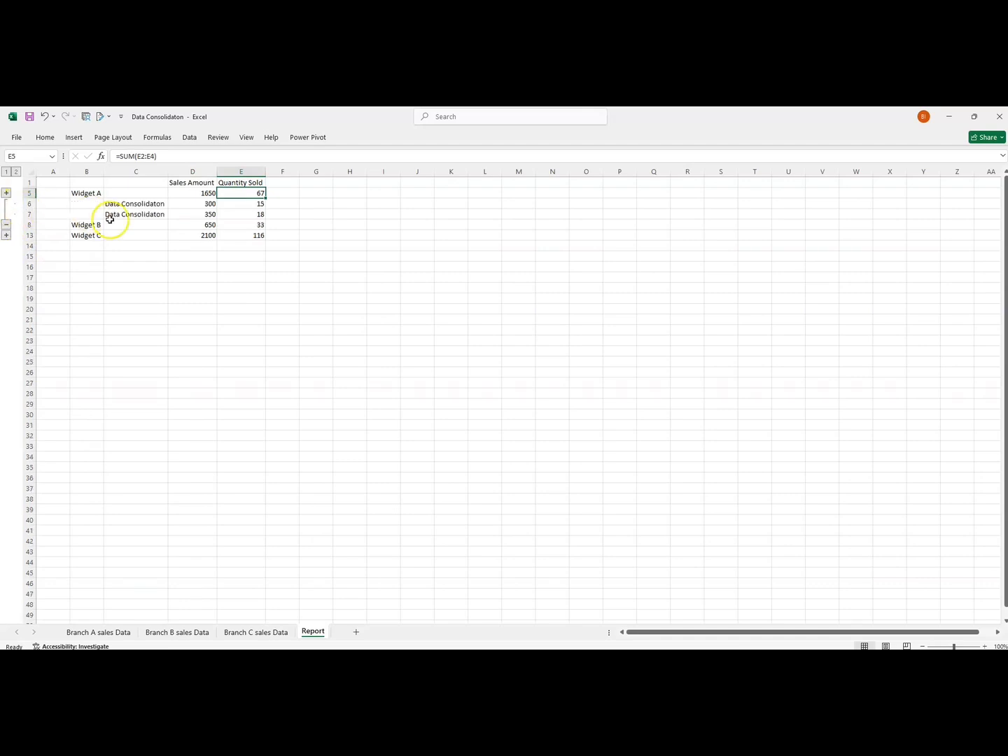
left_click(198, 203)
left_click_drag(199, 203, 198, 214)
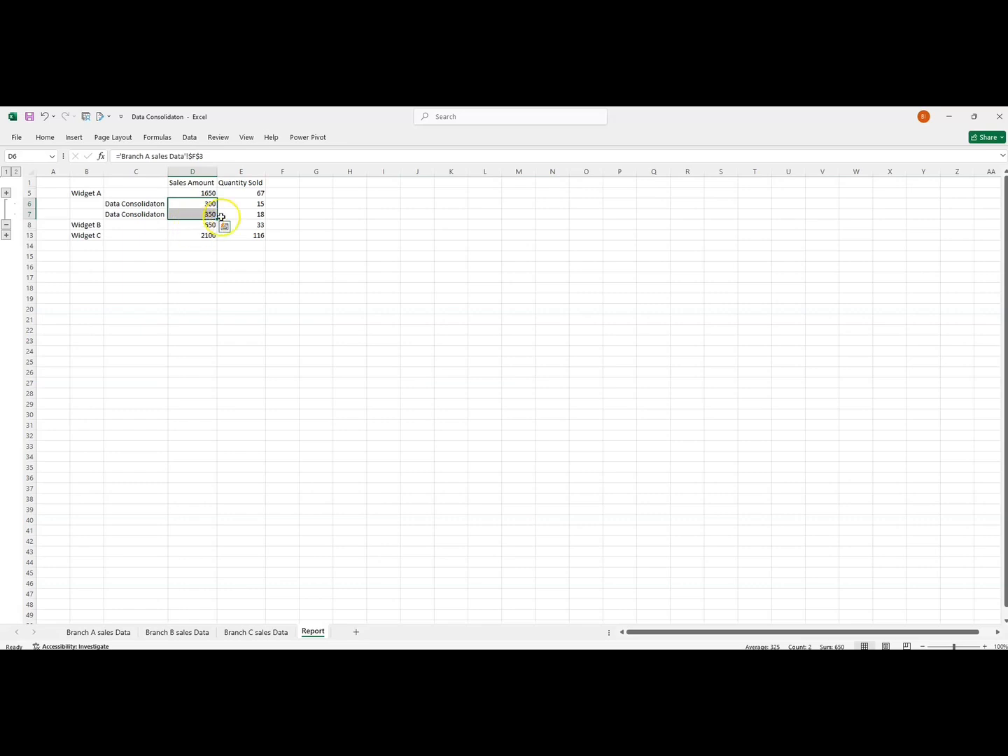
left_click(249, 203)
left_click_drag(248, 203, 248, 211)
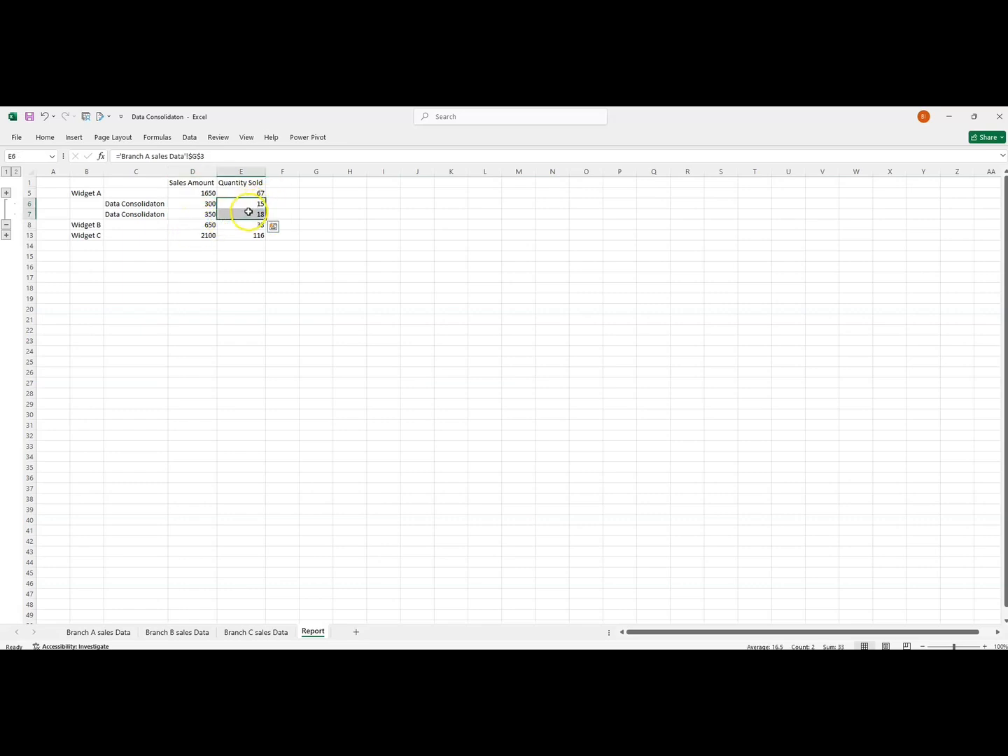
left_click(238, 225)
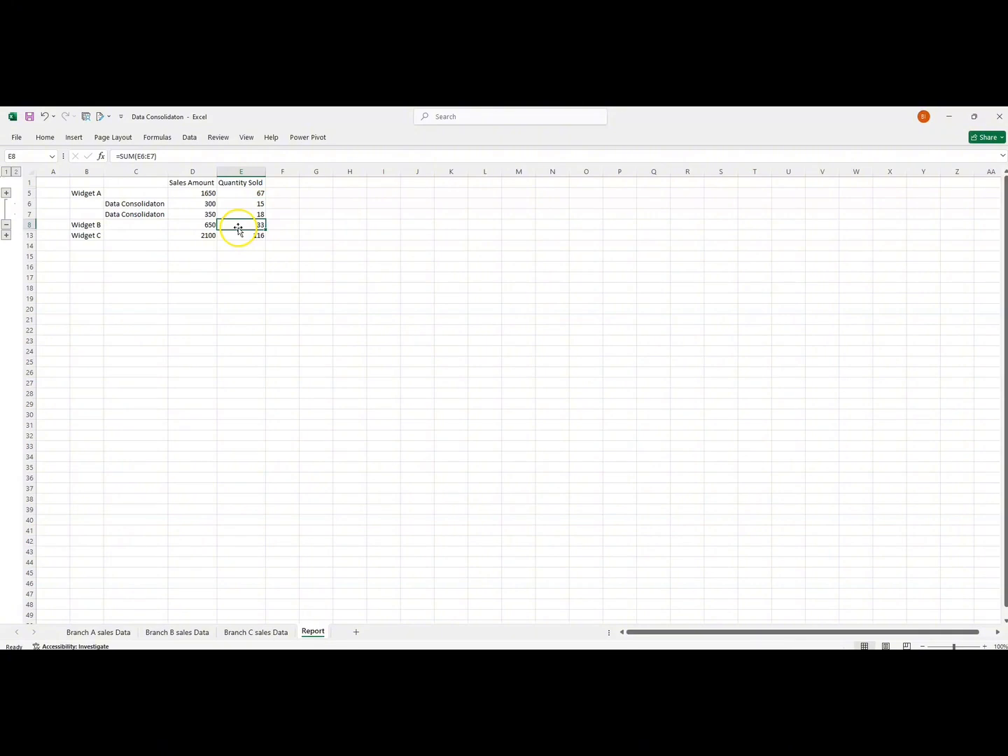
left_click(6, 225)
Expand the Widget C group, compare its sales and quantity detail values with the totals, and collapse the group.
left_click(6, 215)
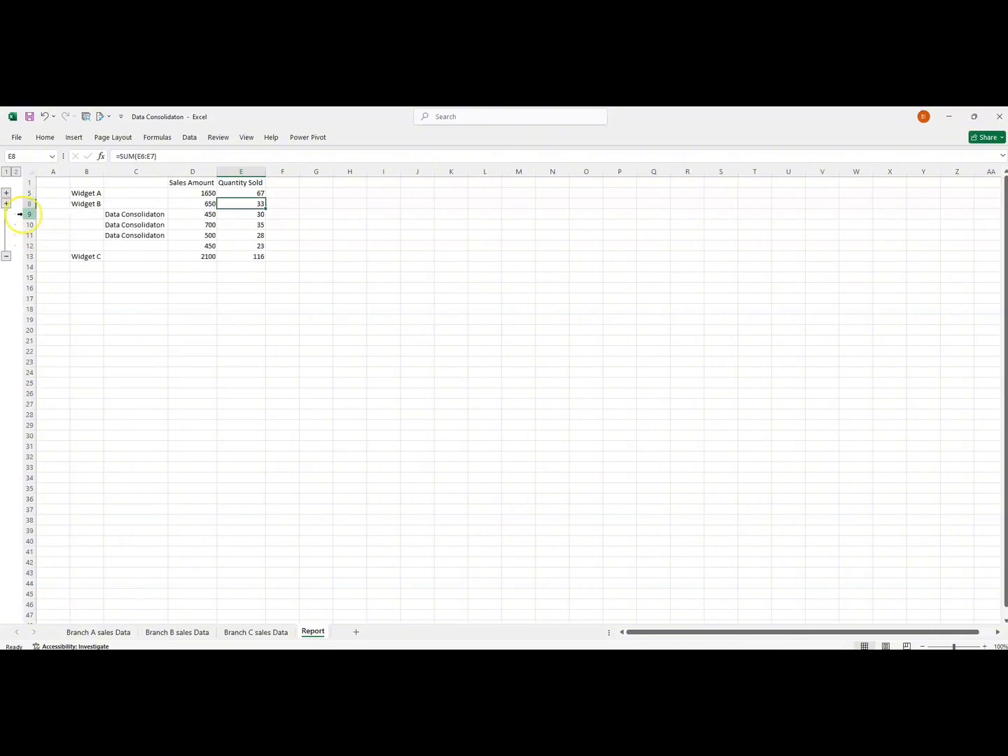
left_click_drag(120, 217, 117, 234)
left_click_drag(189, 216, 194, 252)
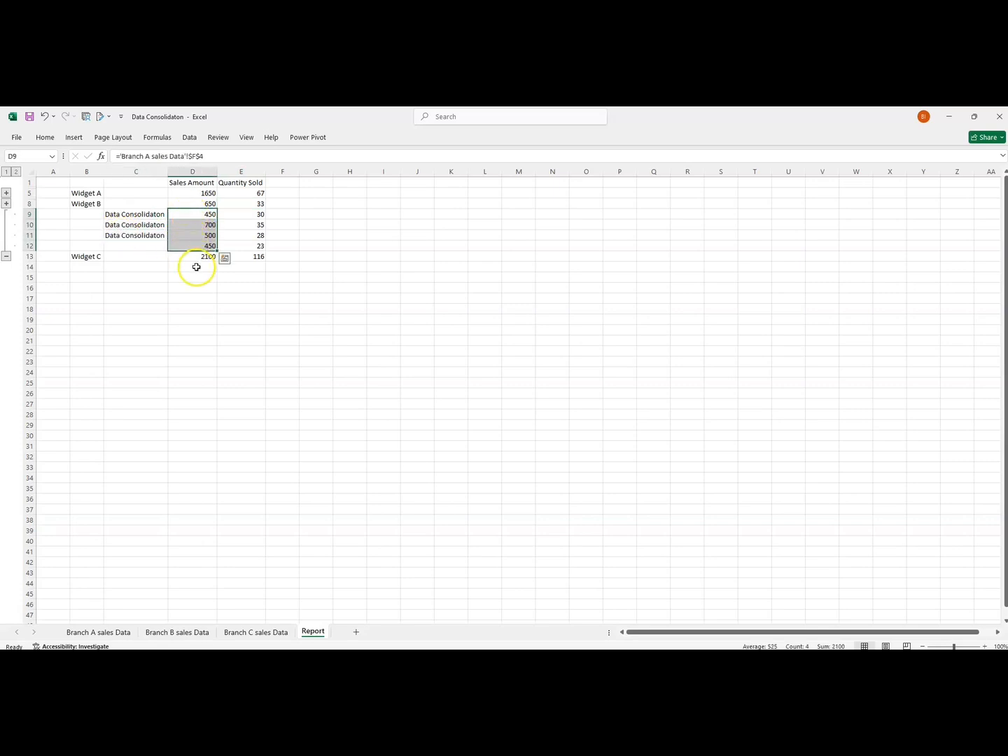
left_click(193, 258)
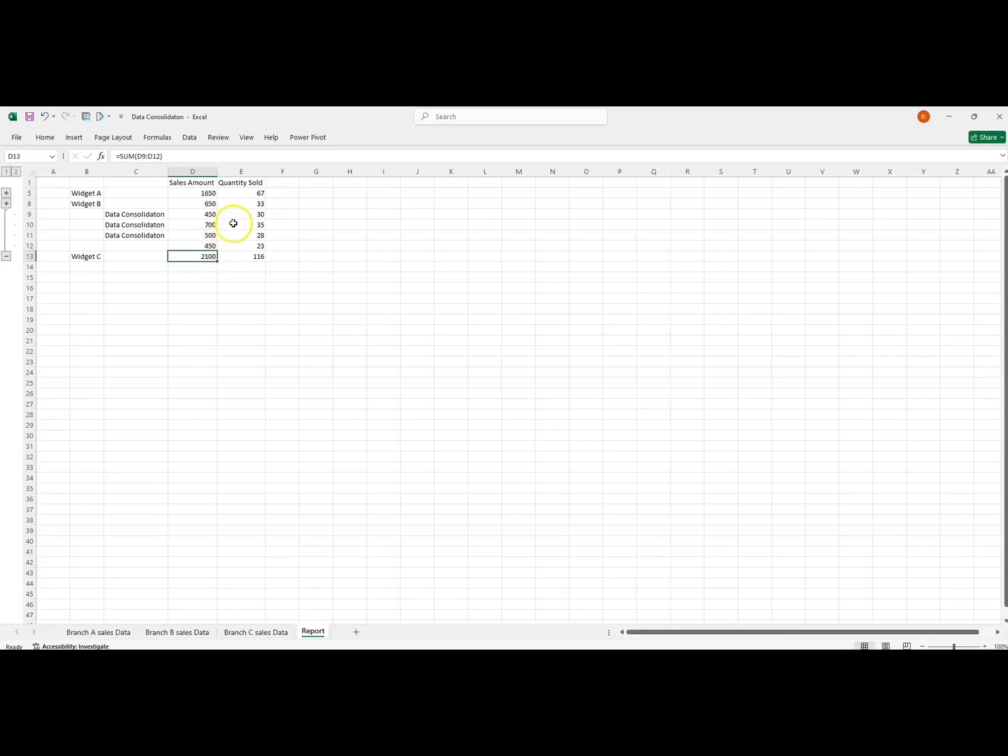
left_click_drag(232, 213, 241, 246)
left_click(243, 256)
left_click(237, 258)
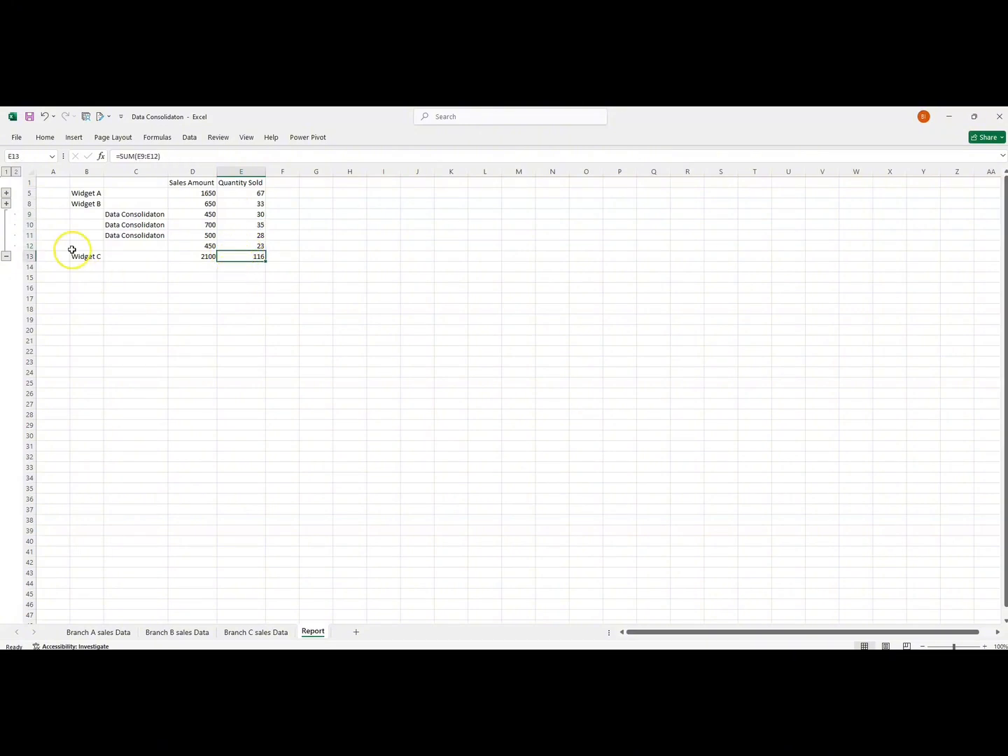
left_click(6, 257)
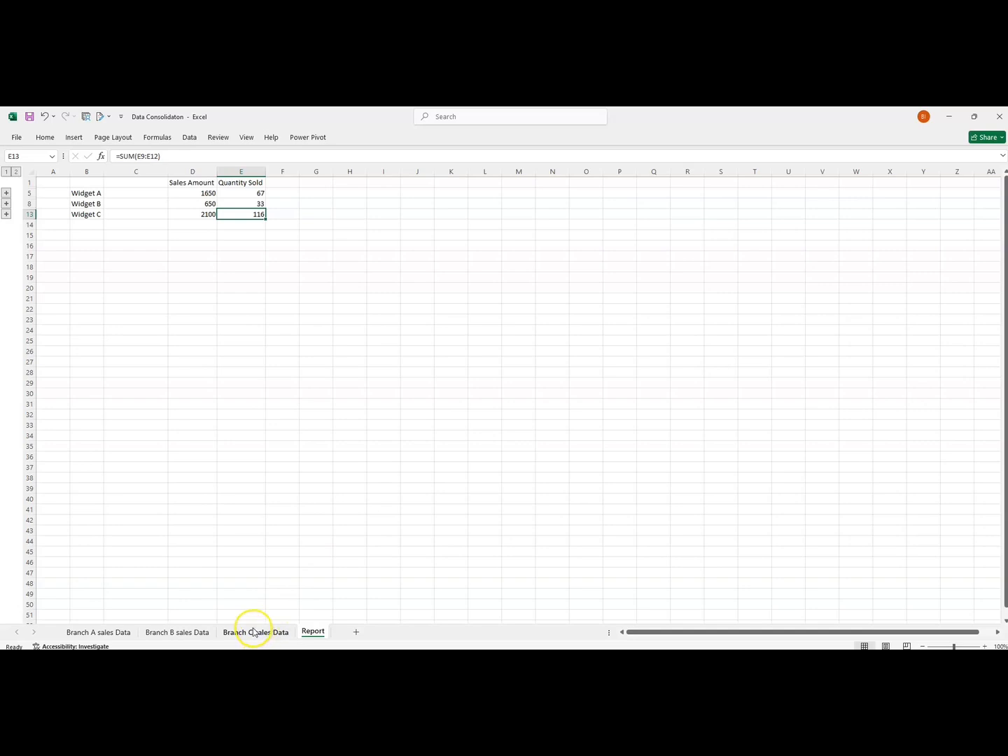
Review the source table on the Branch A sales Data sheet by selecting the range E1:G5.
left_click(119, 633)
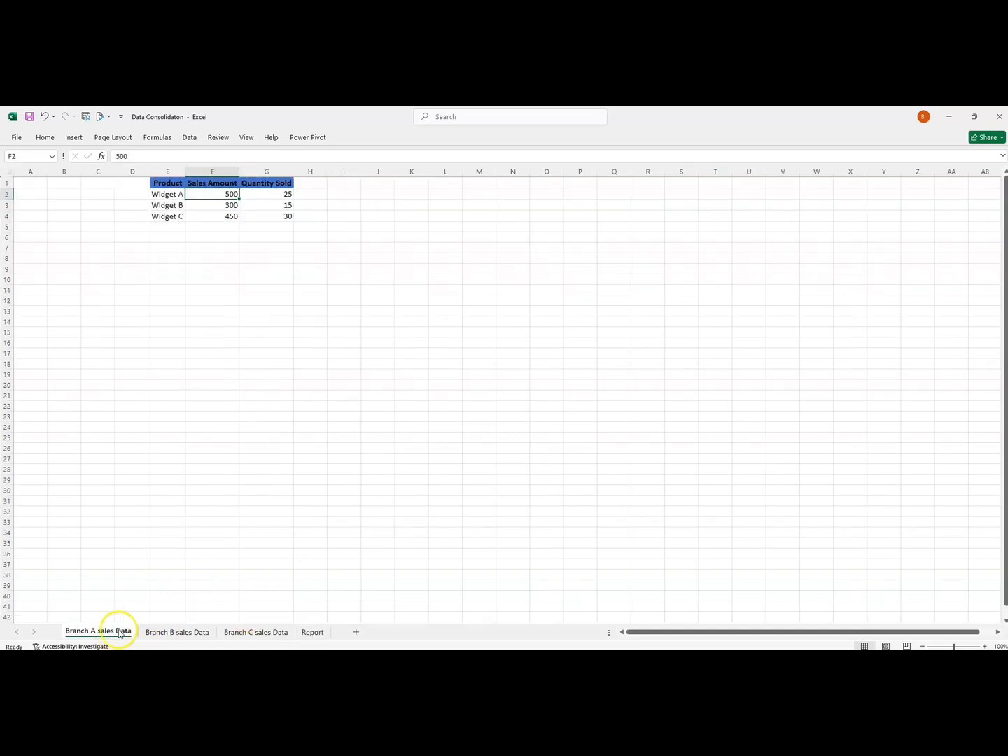
left_click_drag(164, 184, 269, 228)
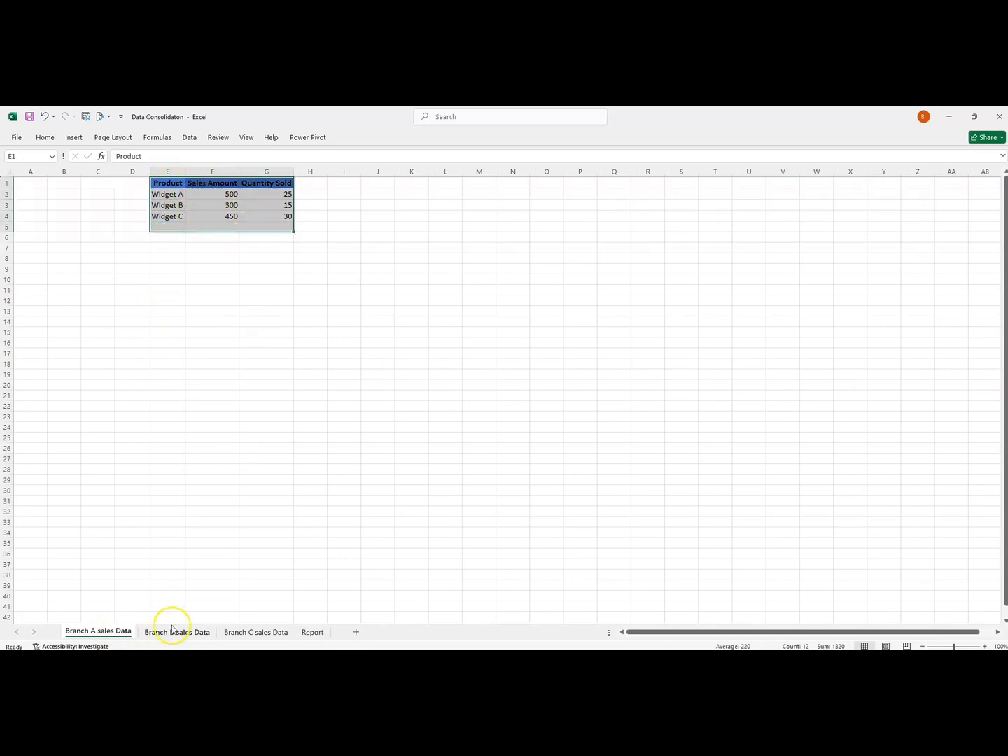
Delete the Report sheet from the workbook.
left_click(315, 632)
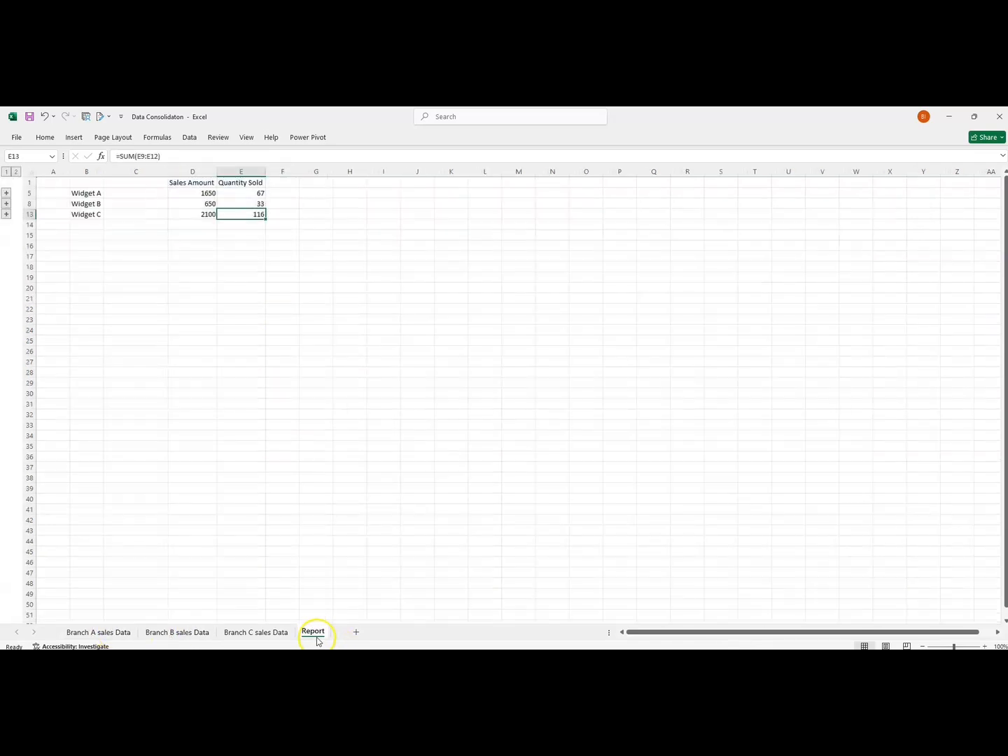
right_click(317, 632)
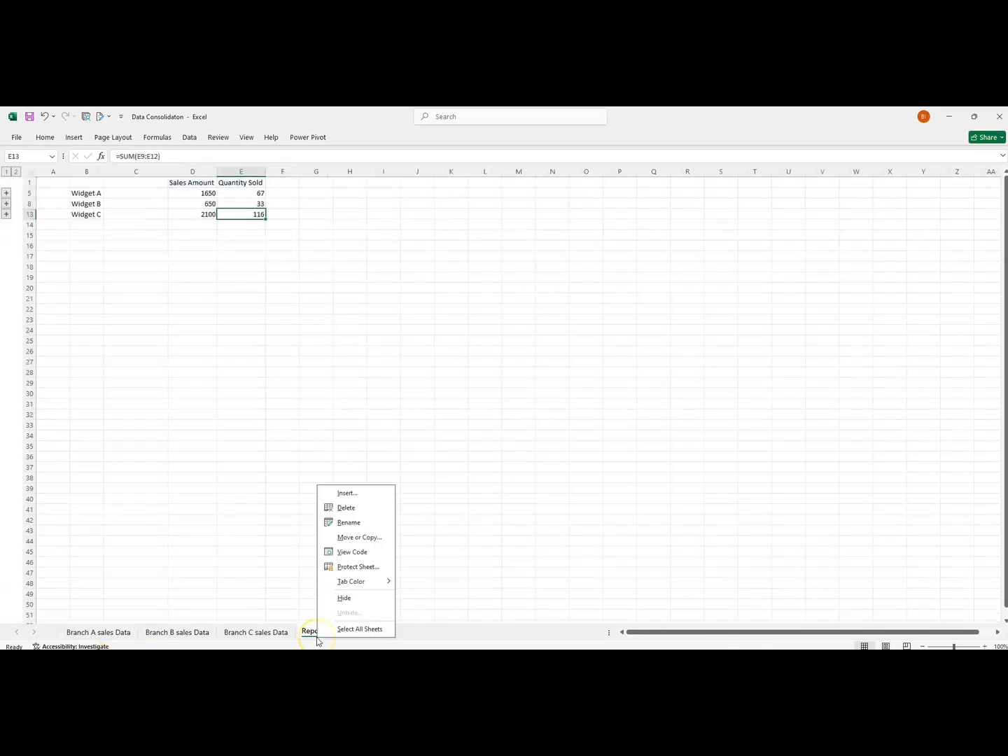
left_click(357, 513)
left_click(488, 413)
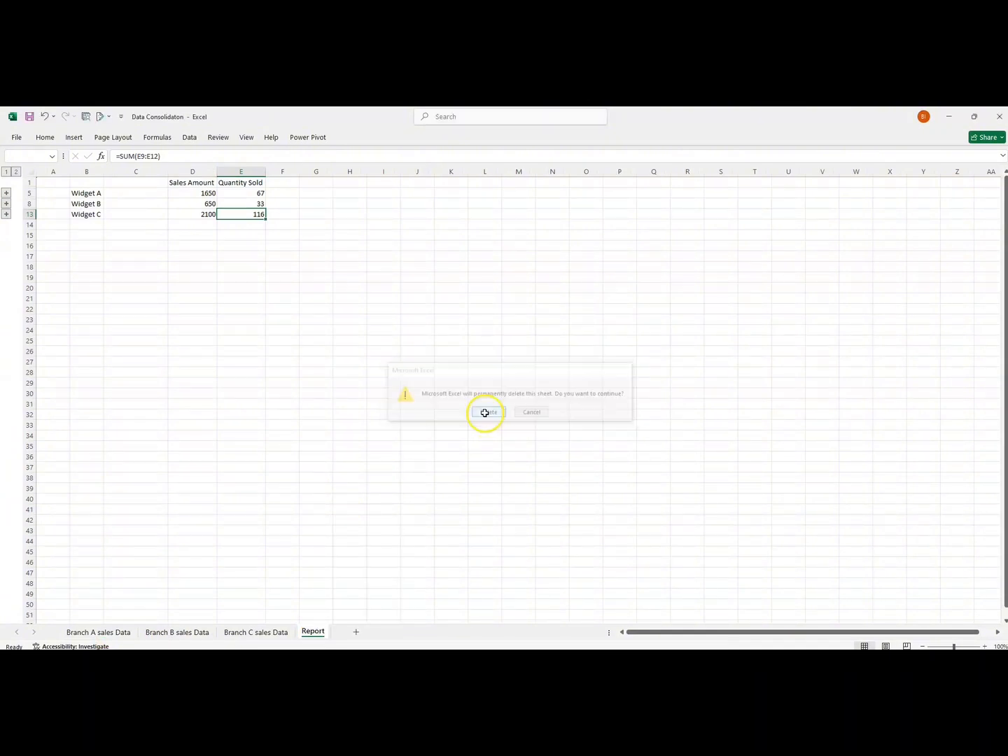
left_click(218, 534)
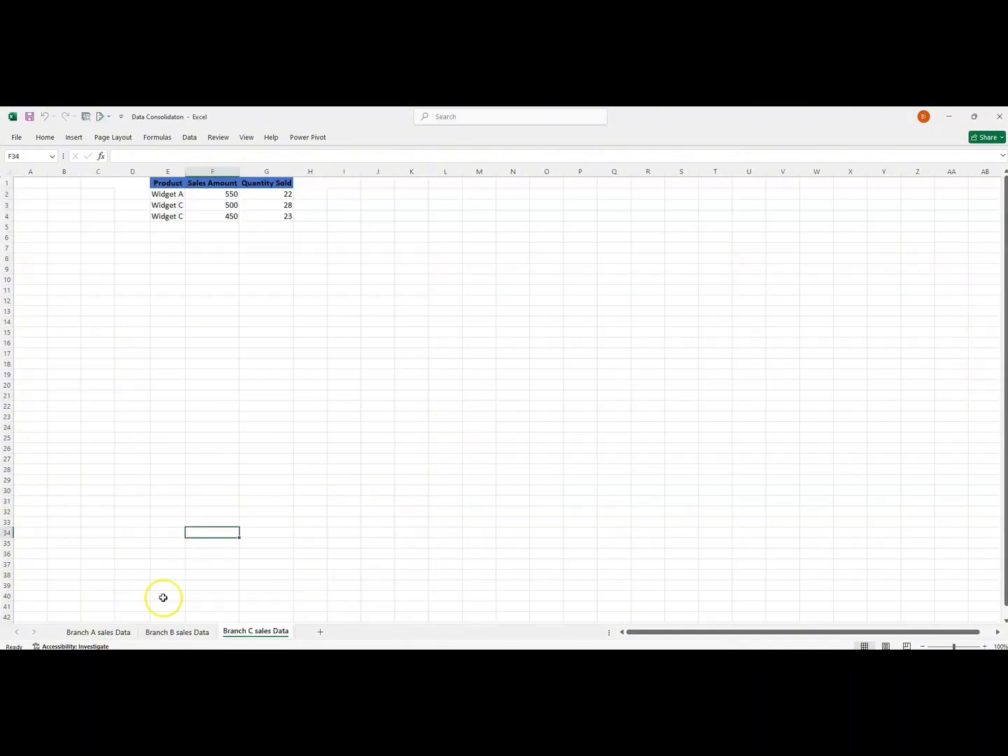
Define the workbook-scope name RegionA_Sales for the table in E1:G4 on the Branch A sales Data sheet.
left_click(104, 632)
left_click(140, 373)
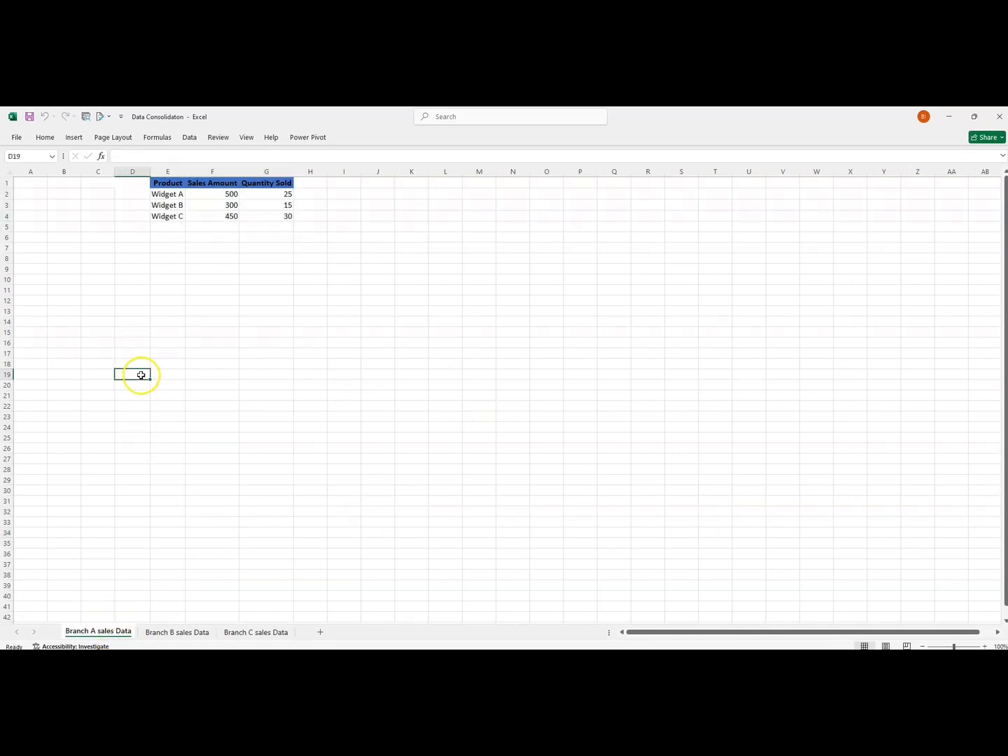
left_click_drag(162, 182, 252, 214)
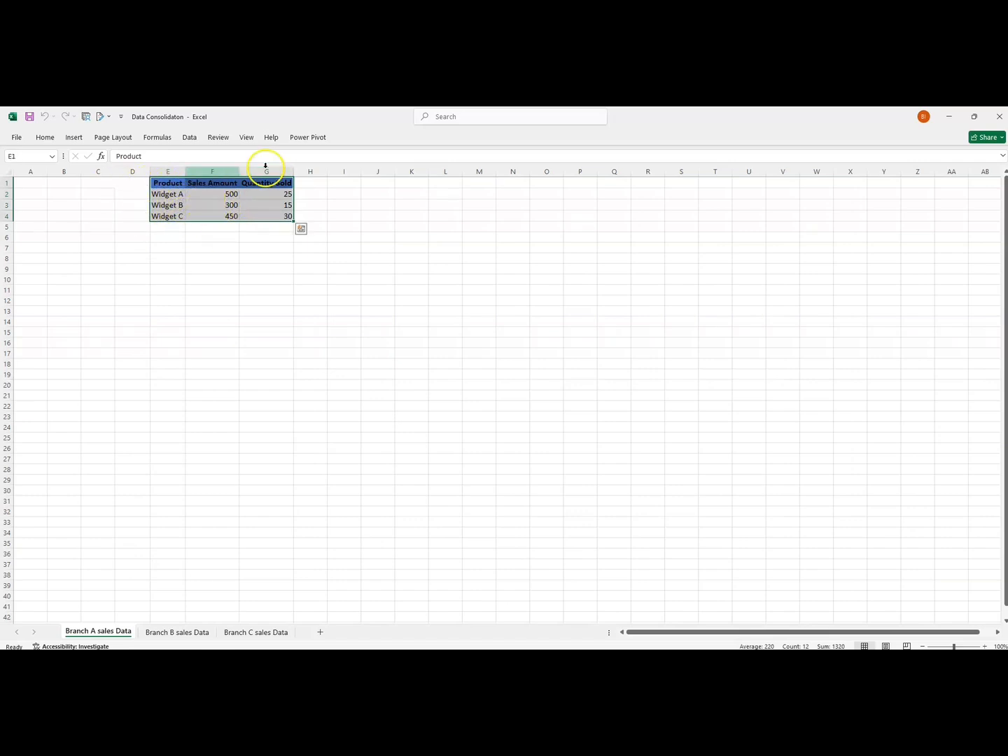
left_click(158, 139)
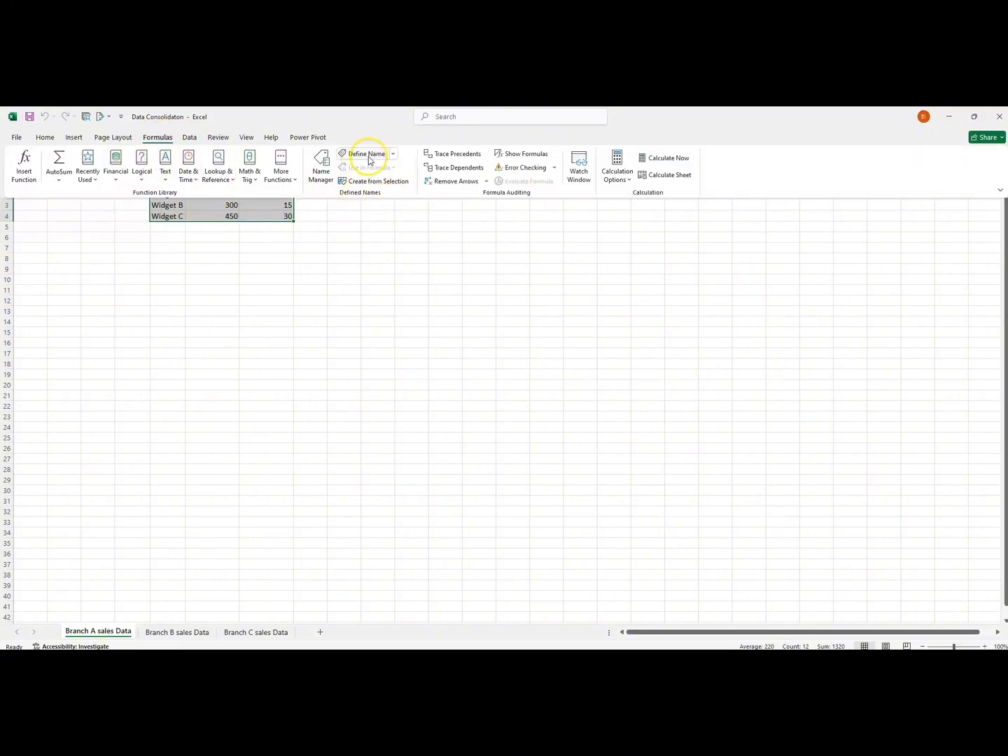
left_click(393, 155)
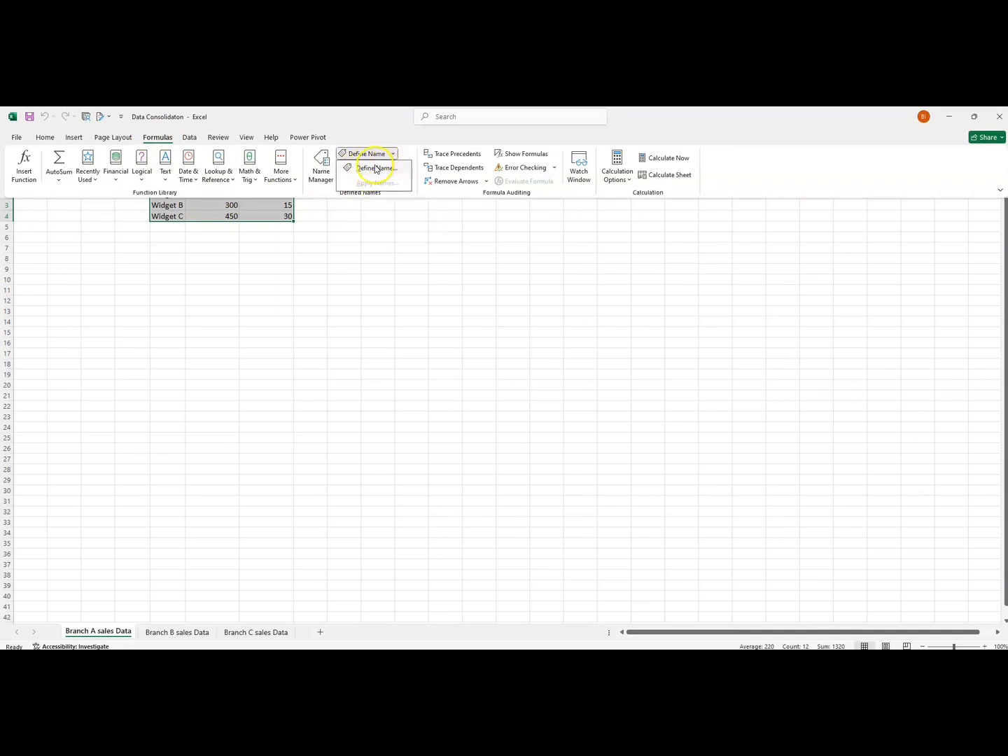
left_click(370, 169)
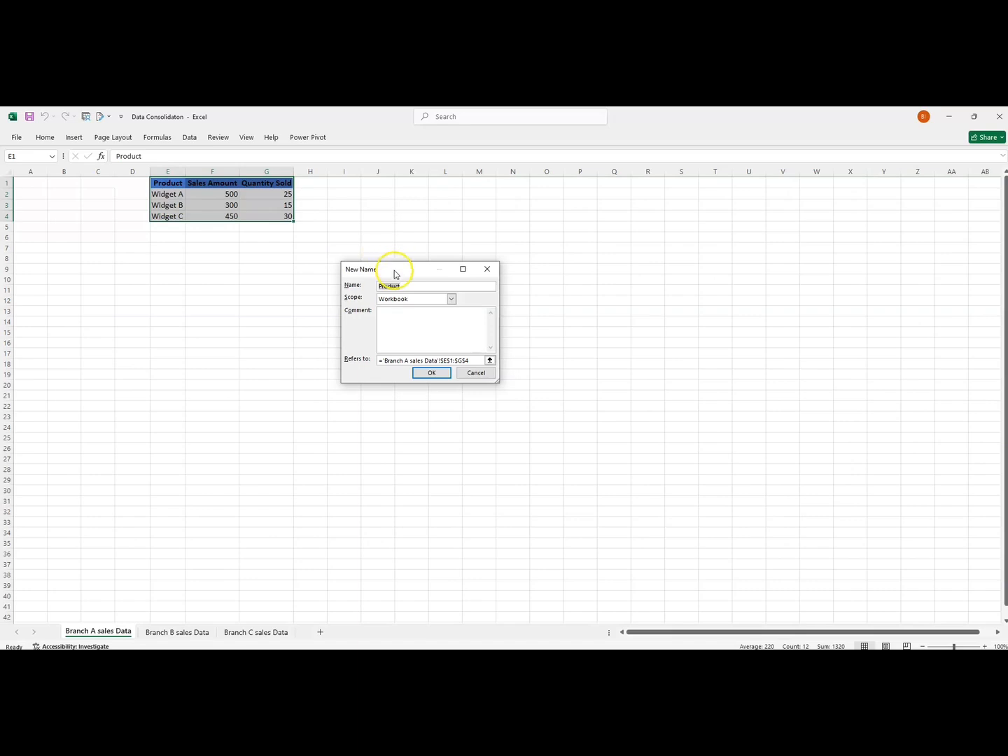
left_click_drag(392, 272, 376, 246)
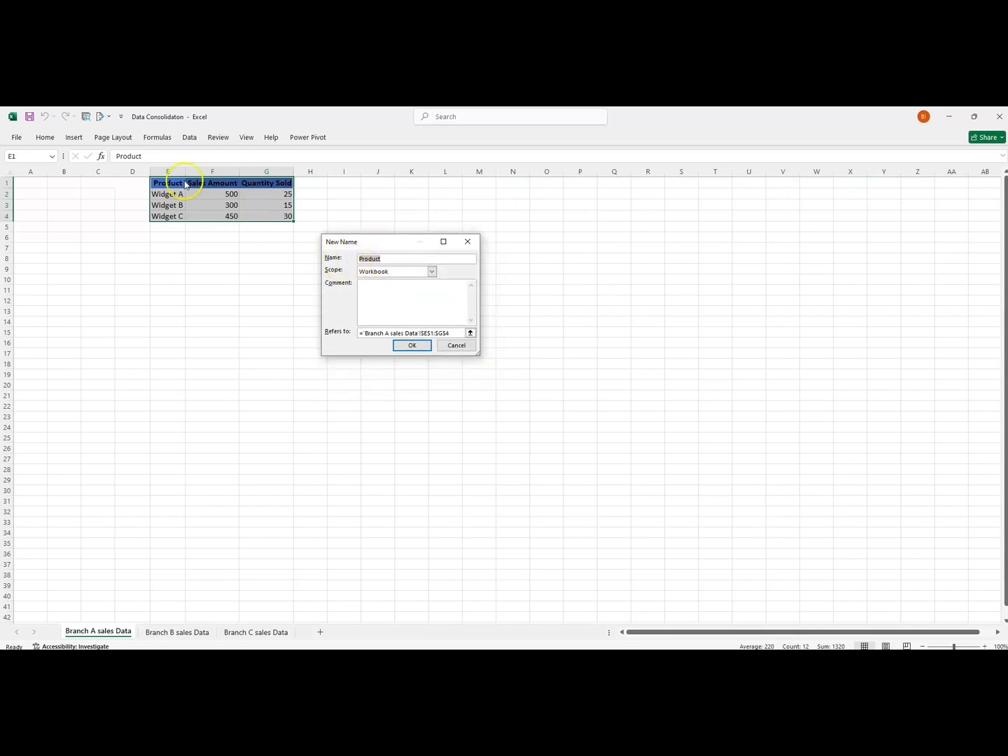
left_click(387, 259)
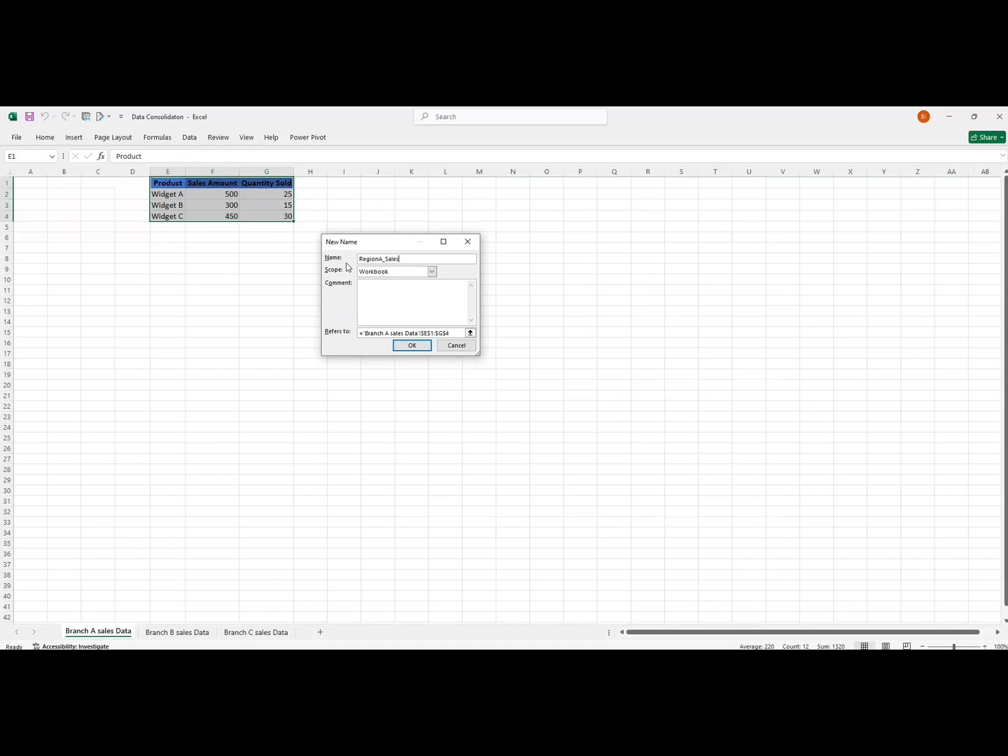
left_click(416, 347)
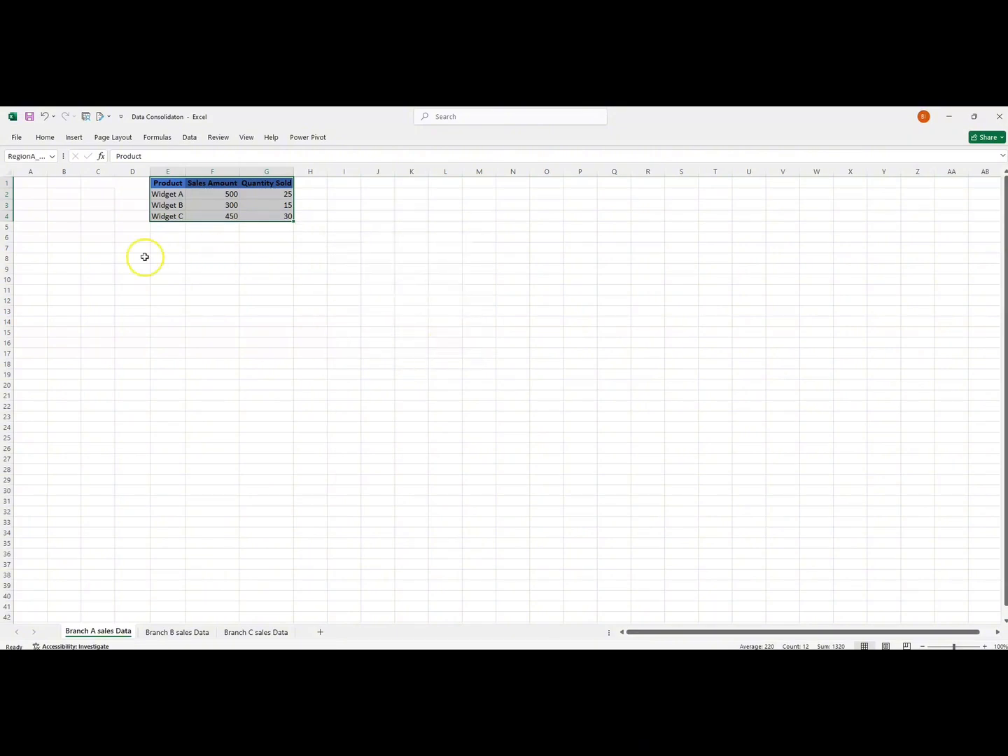
Define the workbook-scope name RegionB_Sales for the table in D1:F4 on the Branch B sales Data sheet.
left_click(161, 639)
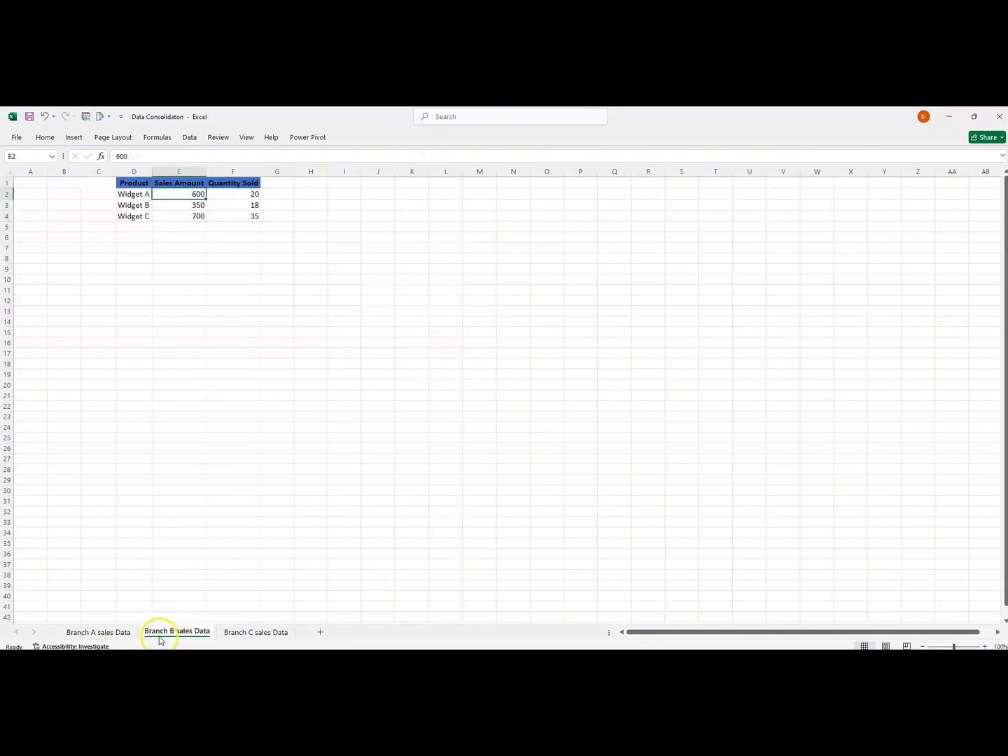
left_click_drag(121, 186, 225, 218)
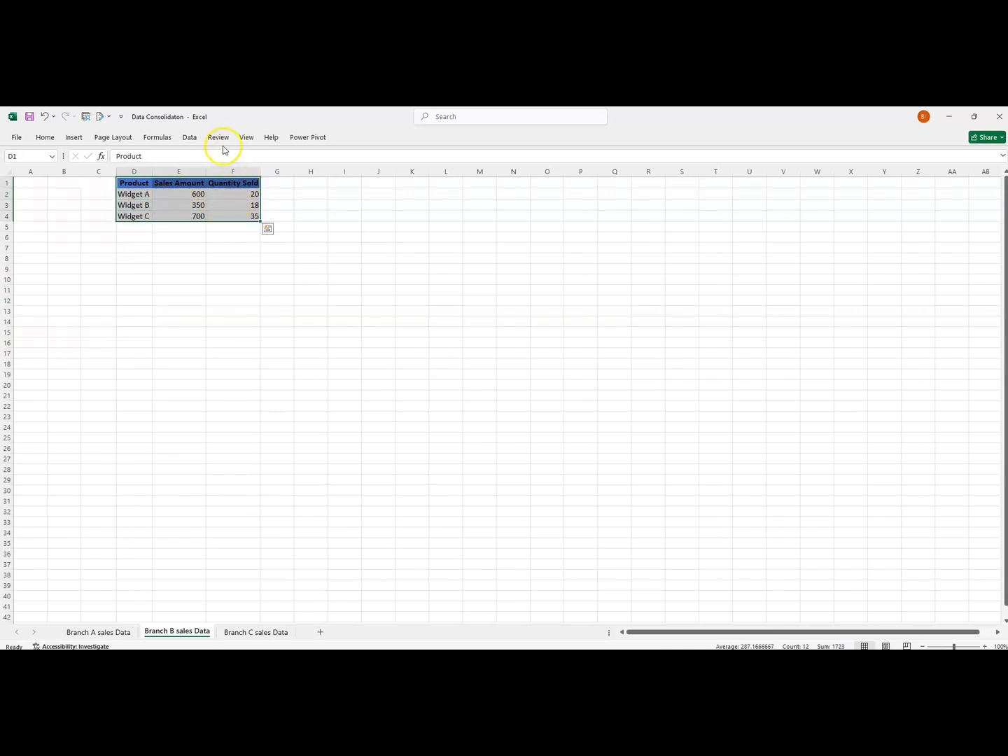
left_click(165, 140)
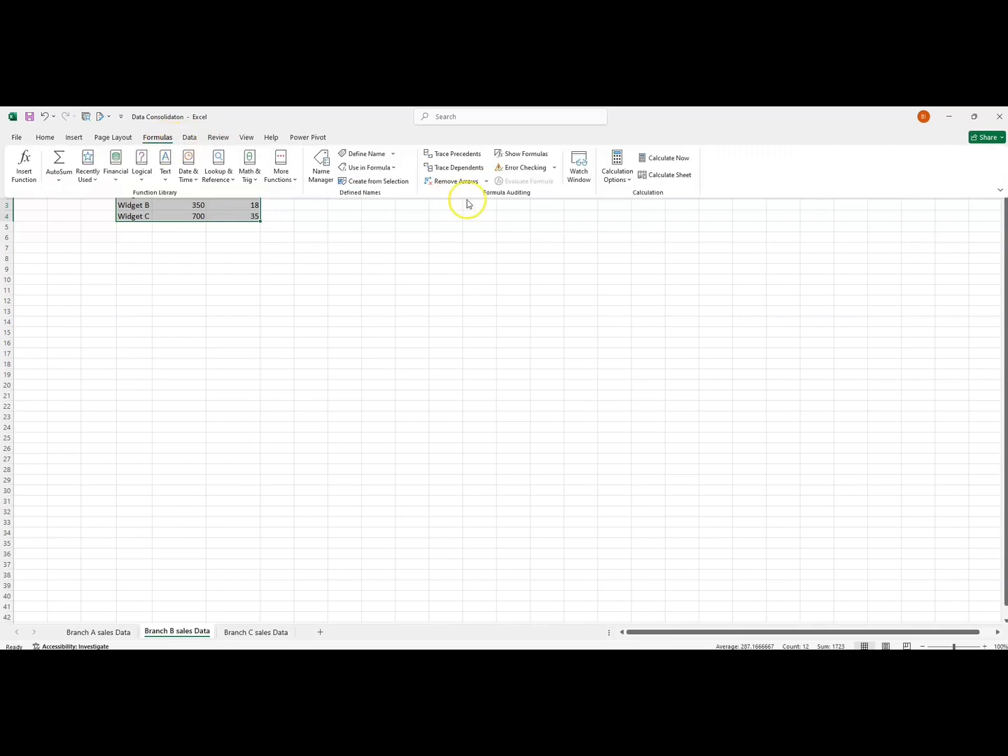
left_click(392, 158)
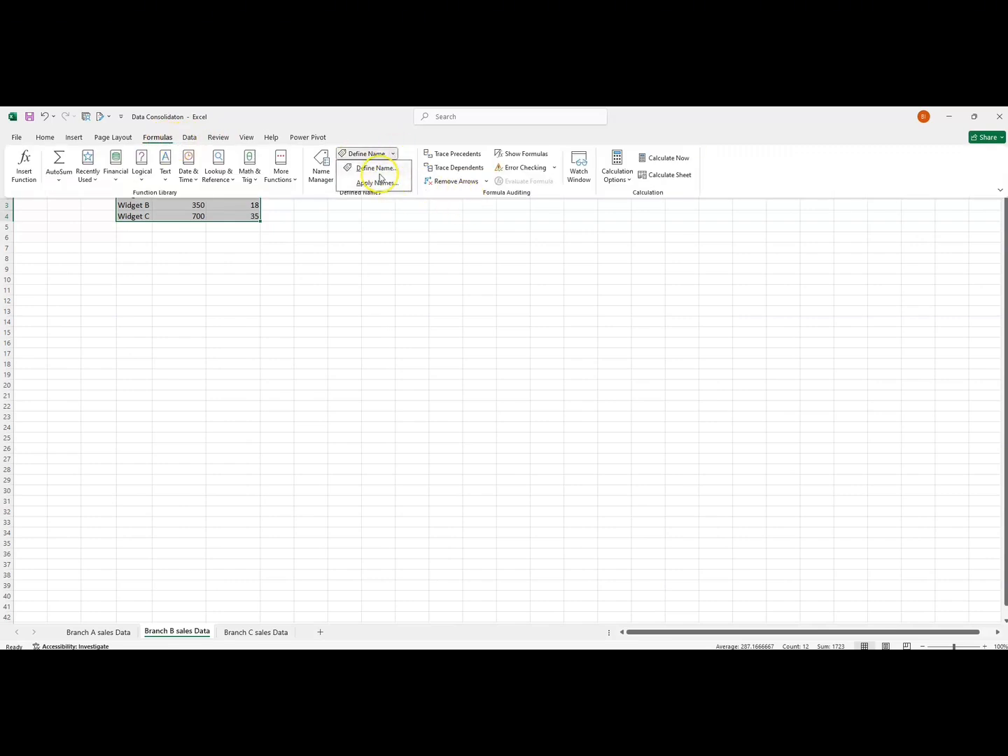
left_click(376, 170)
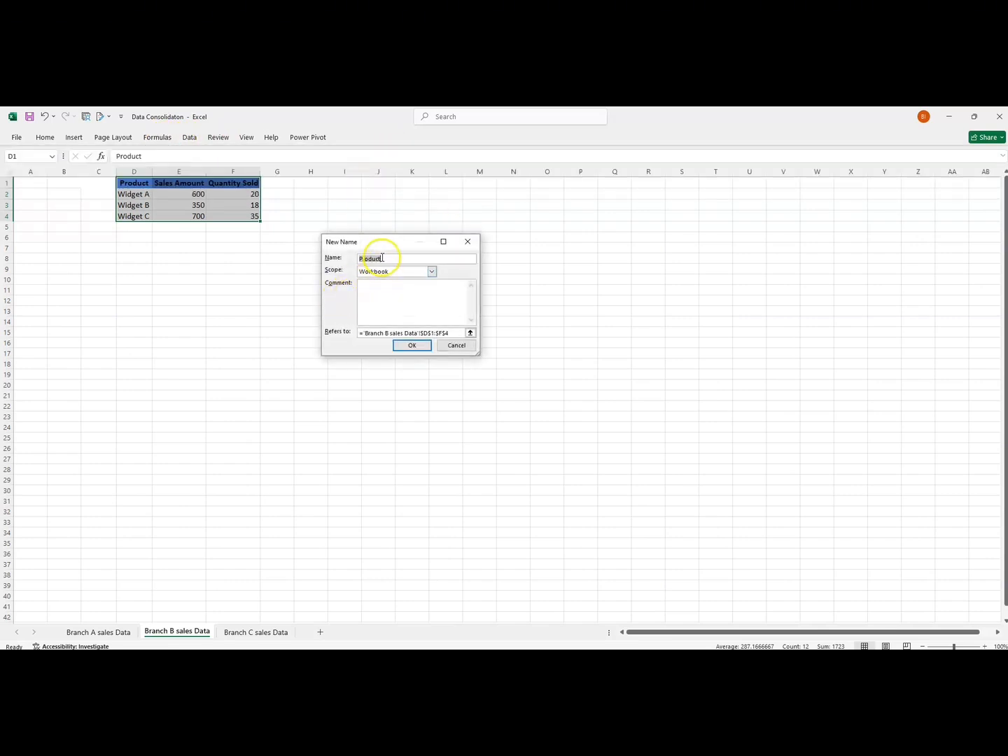
left_click_drag(383, 258, 356, 258)
left_click(412, 345)
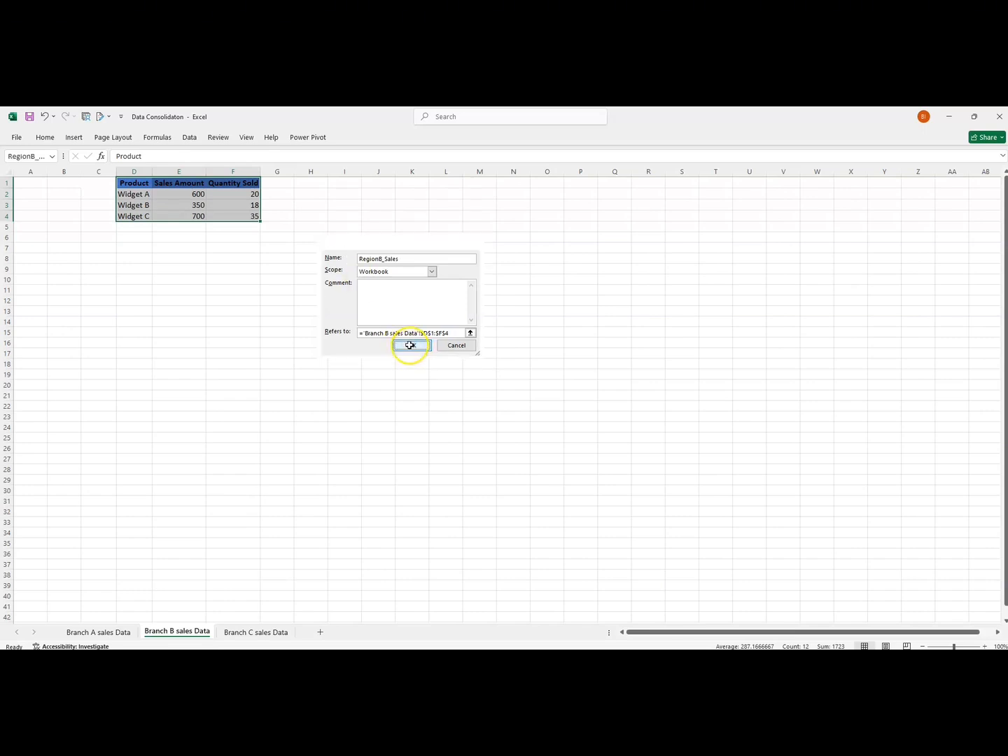
Define the name RegionC_Sales for the table in E1:G4 on the Branch C sales Data sheet.
left_click(246, 632)
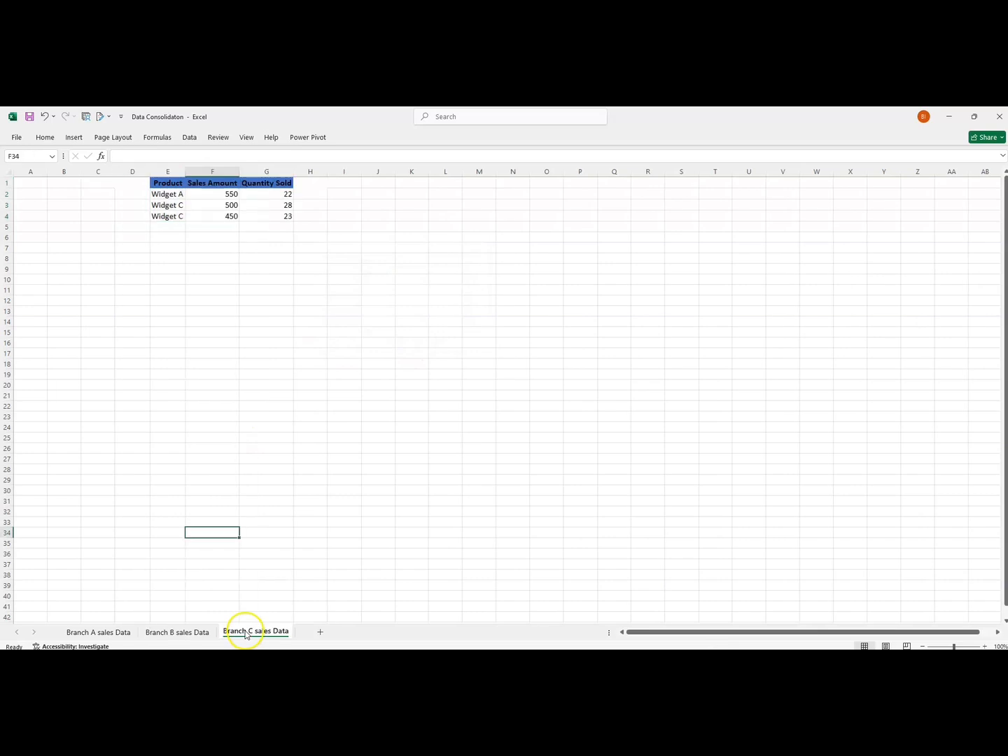
left_click(173, 331)
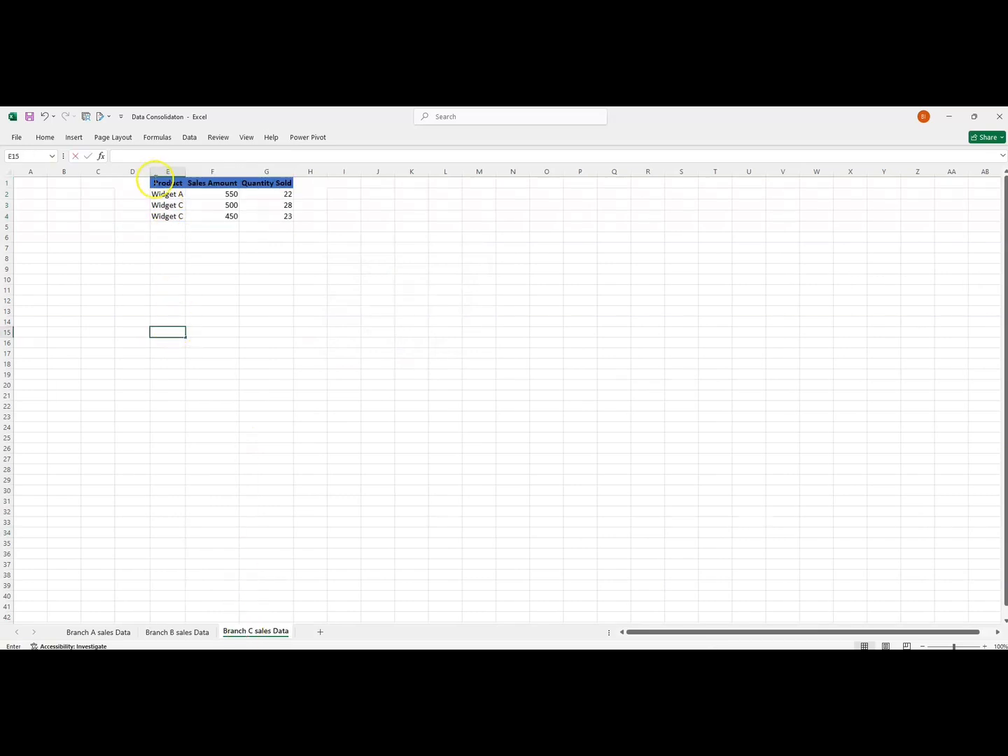
left_click_drag(155, 183, 260, 215)
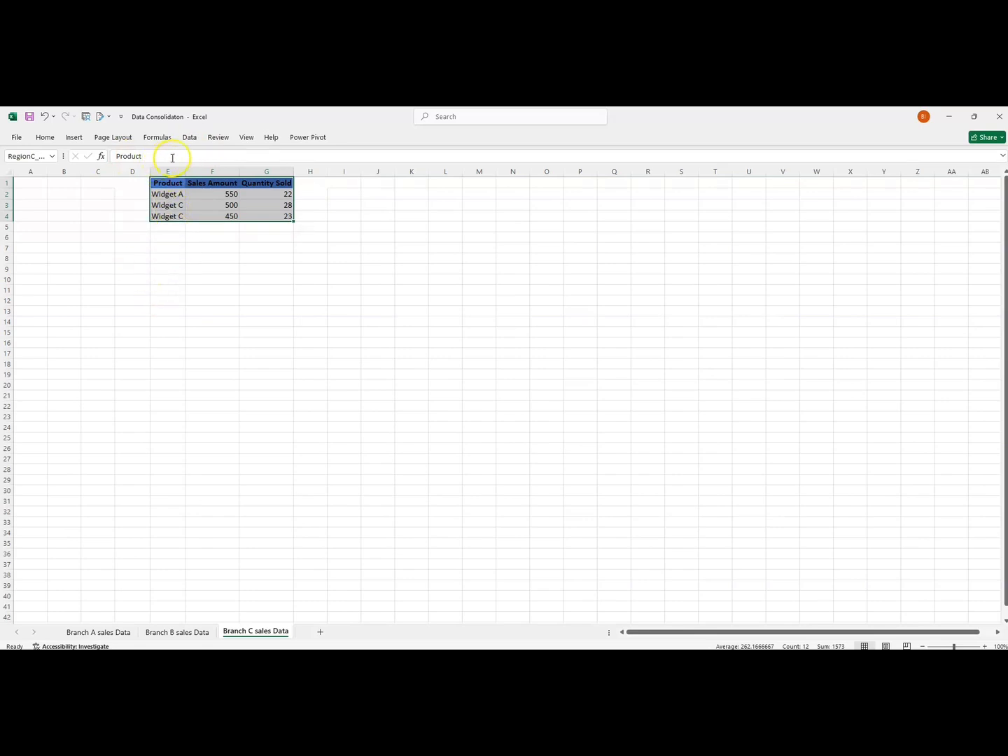
left_click(167, 269)
Check the ranges that the three regional sales names refer to in the Name Manager, and close it.
left_click(150, 140)
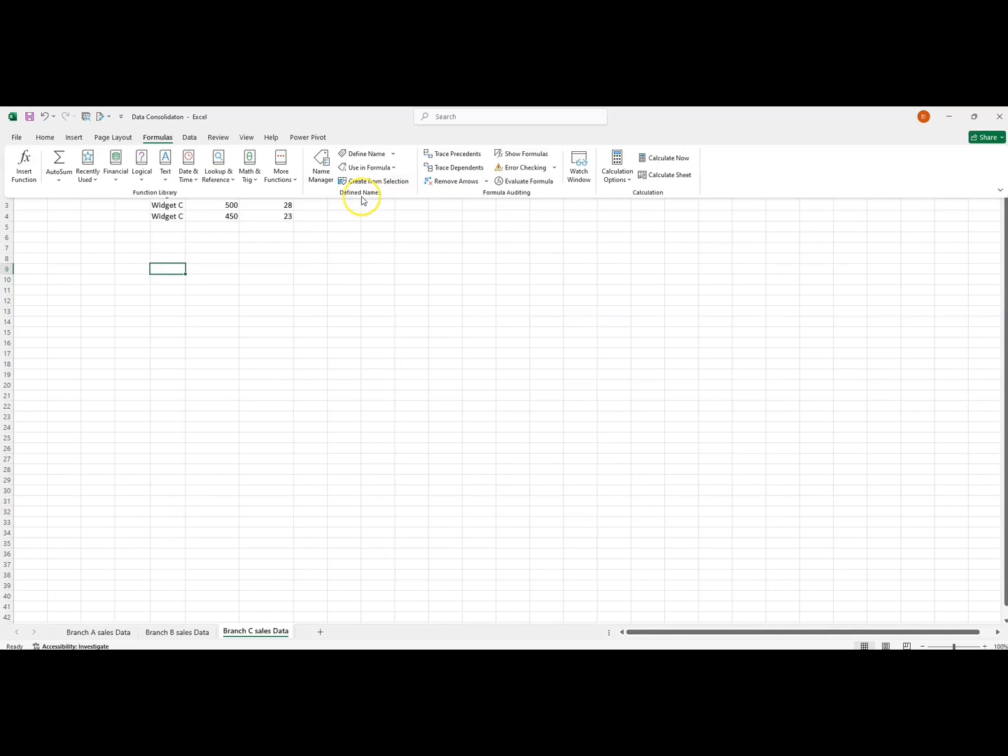
left_click(320, 168)
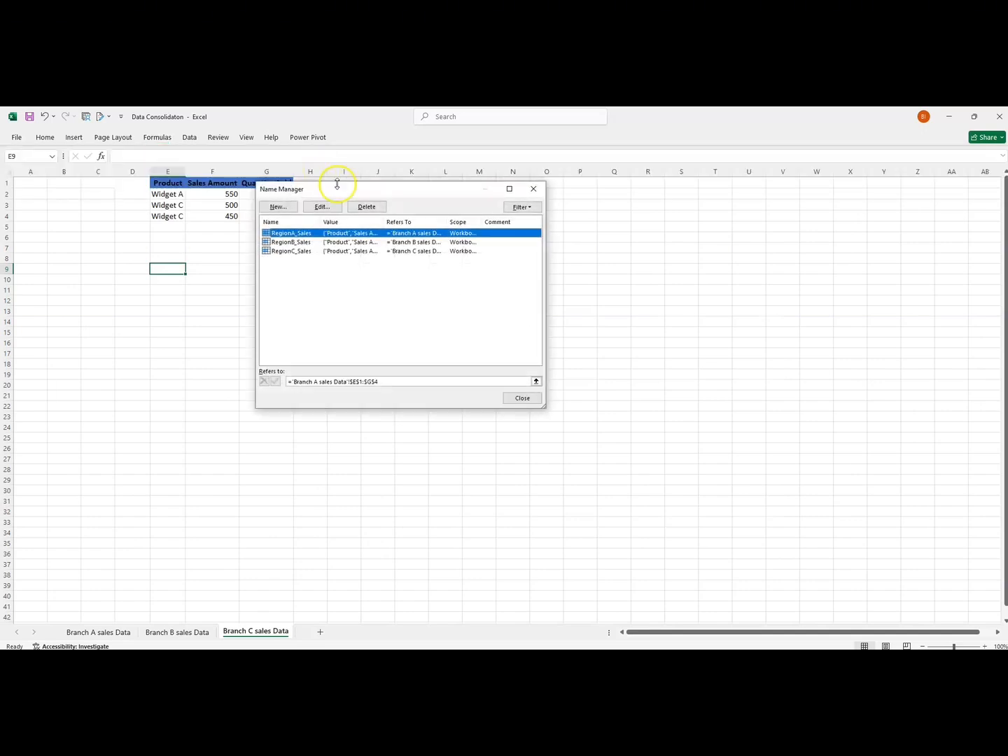
left_click(285, 243)
left_click(287, 251)
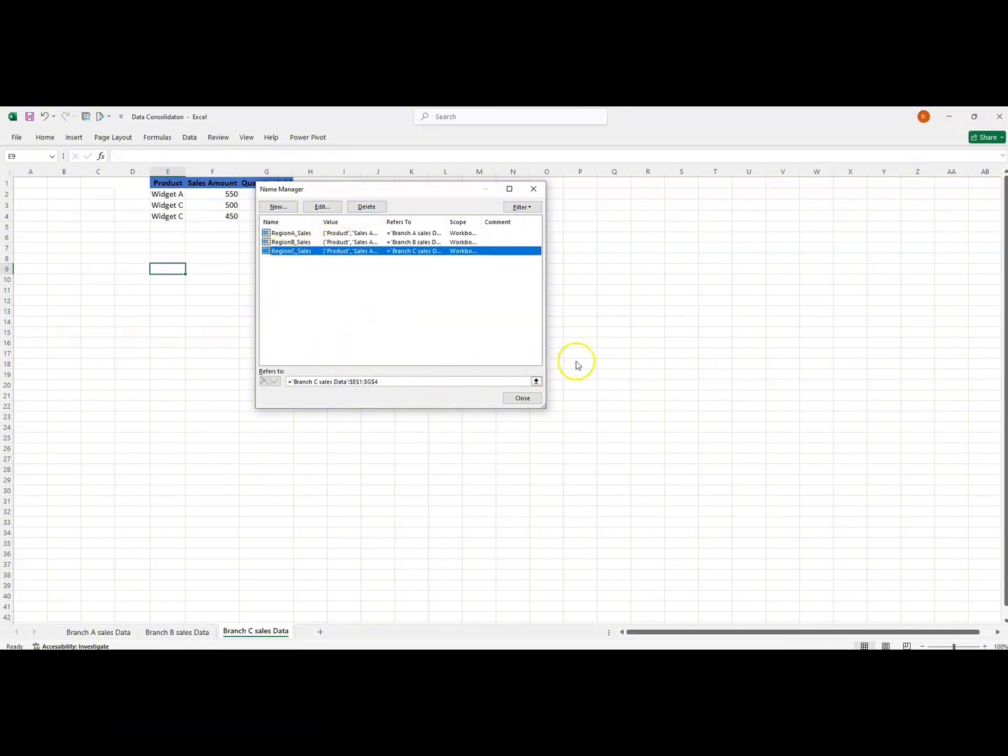
left_click(522, 398)
left_click(286, 436)
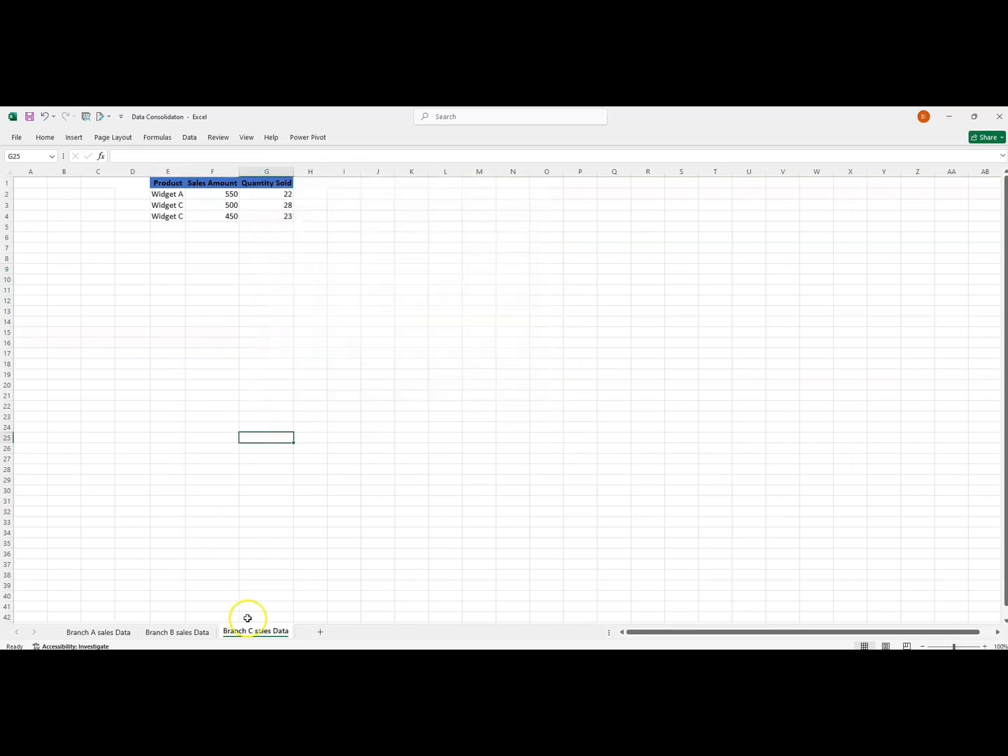
Add a new worksheet after Branch C sales Data and start a Consolidate operation at its cell B1.
left_click(320, 634)
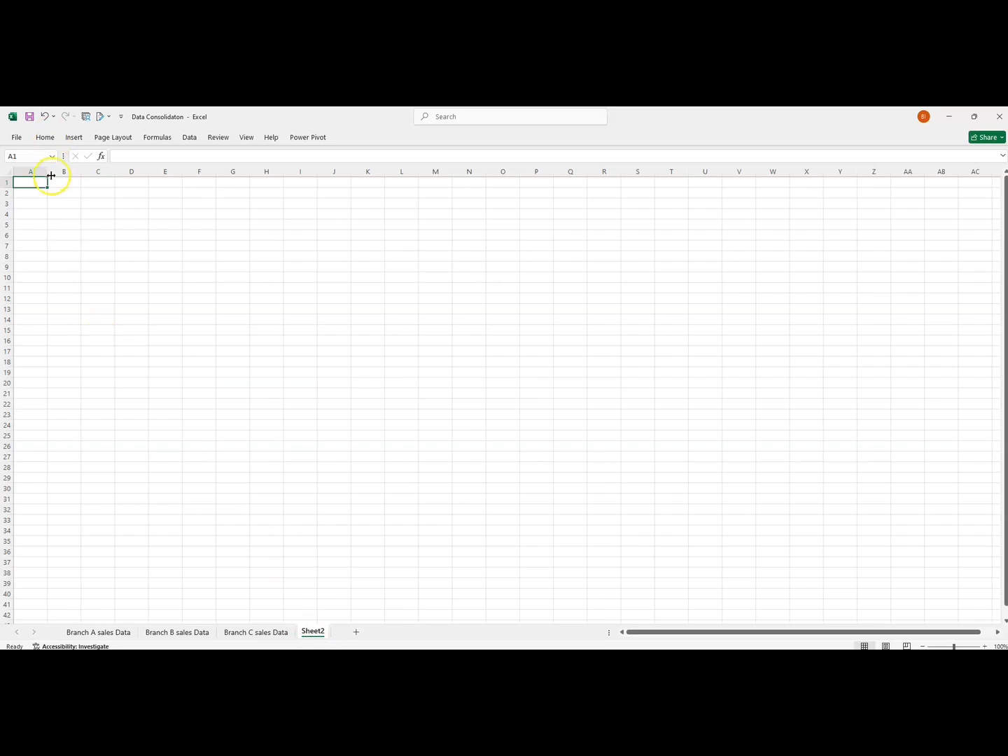
left_click(76, 182)
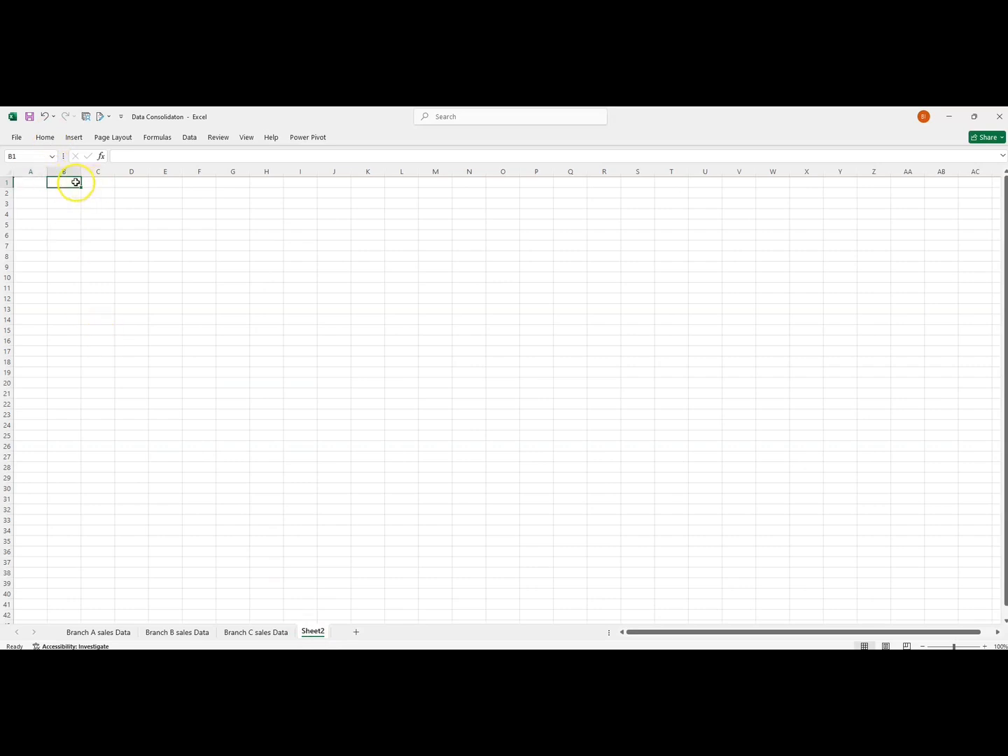
left_click(189, 138)
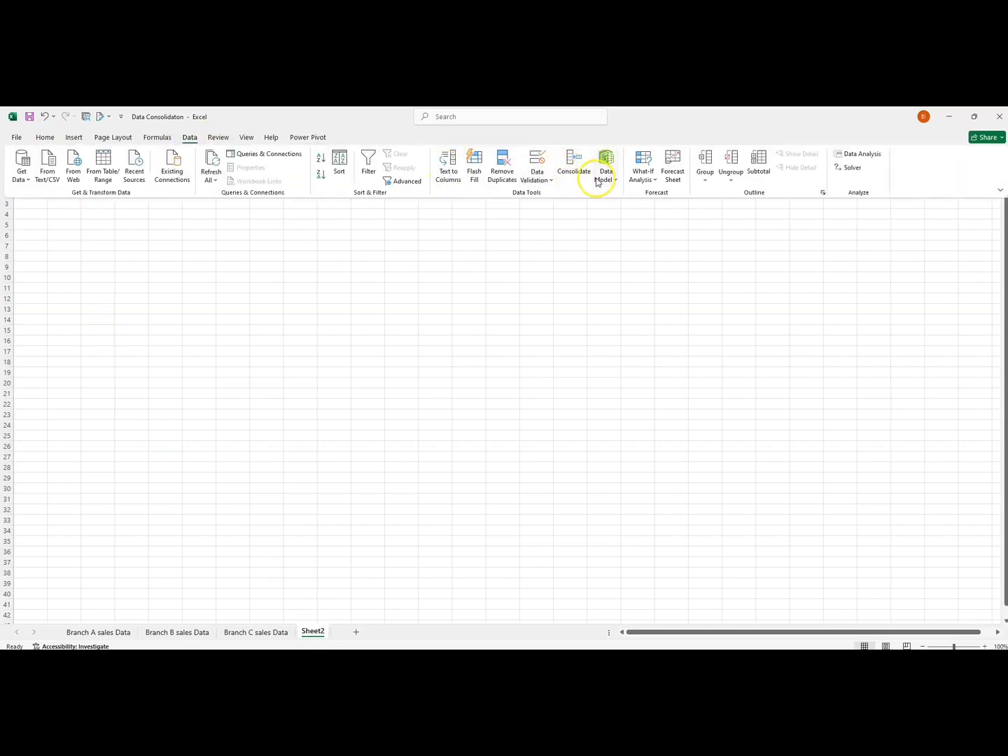
left_click(575, 171)
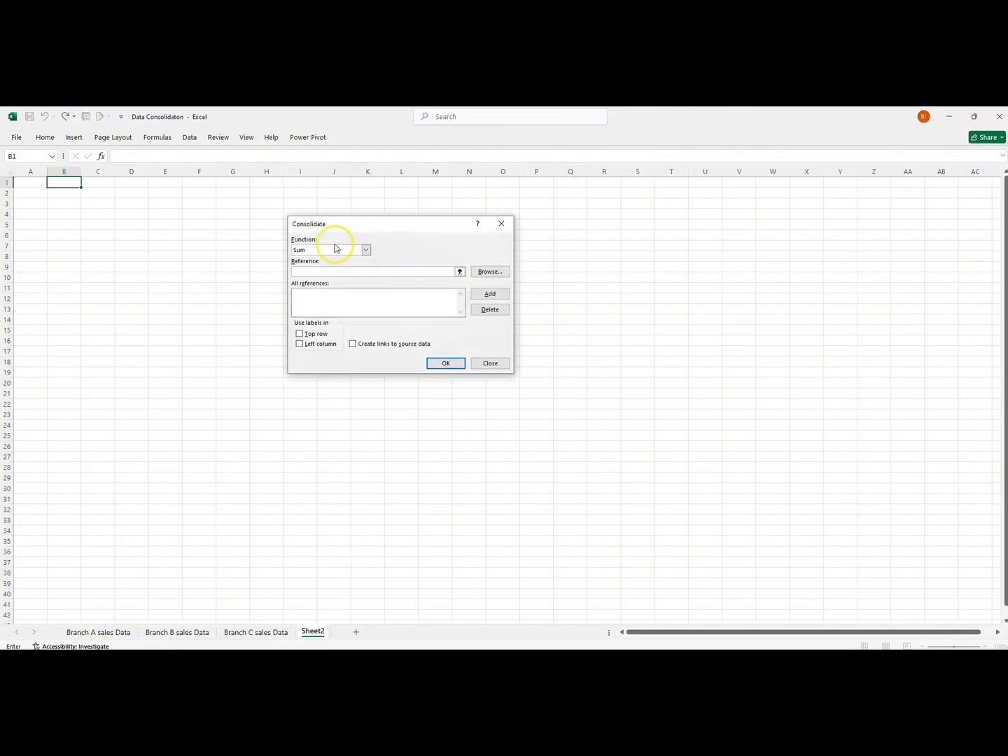
Keep Sum as the consolidation function and add the named range RegionA_Sales to the references.
left_click(366, 251)
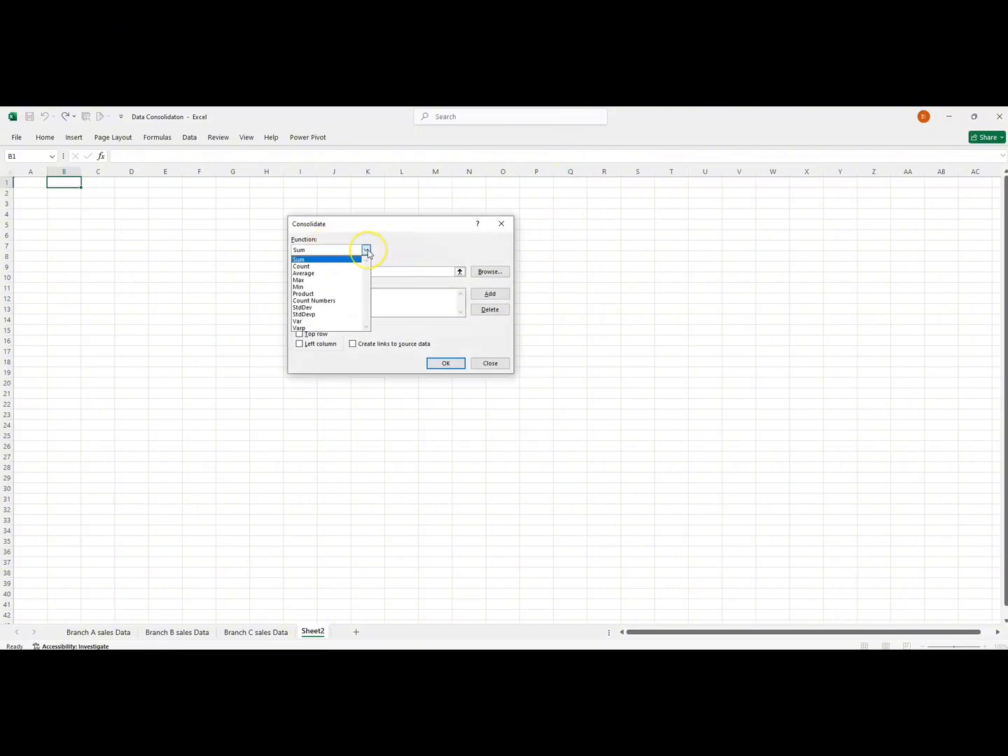
left_click(366, 250)
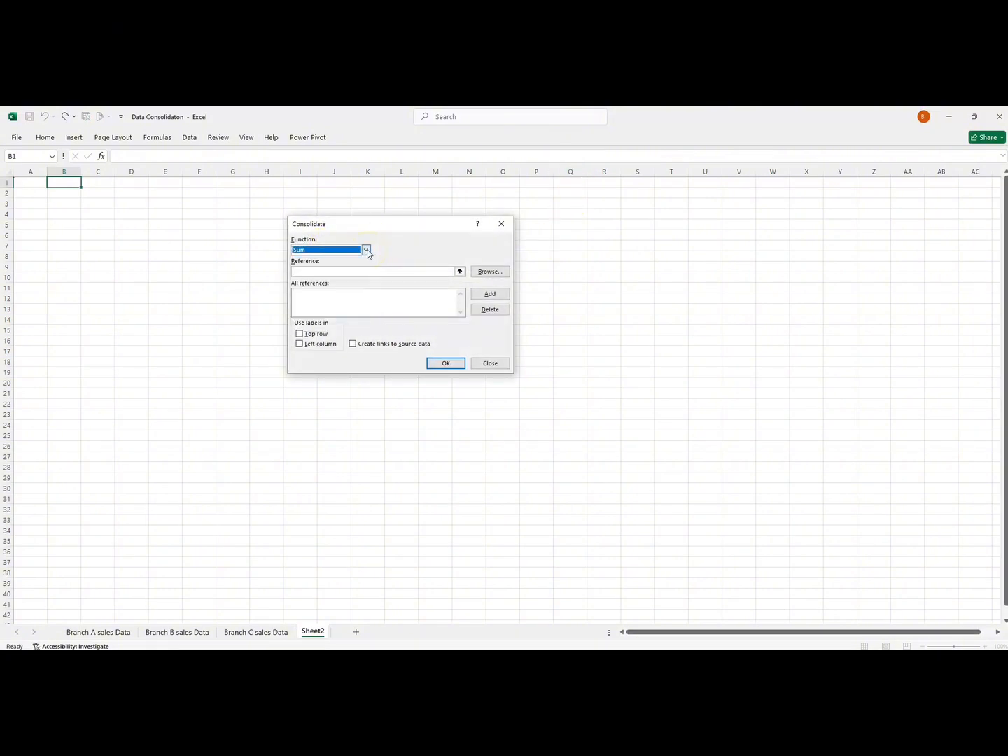
left_click(335, 274)
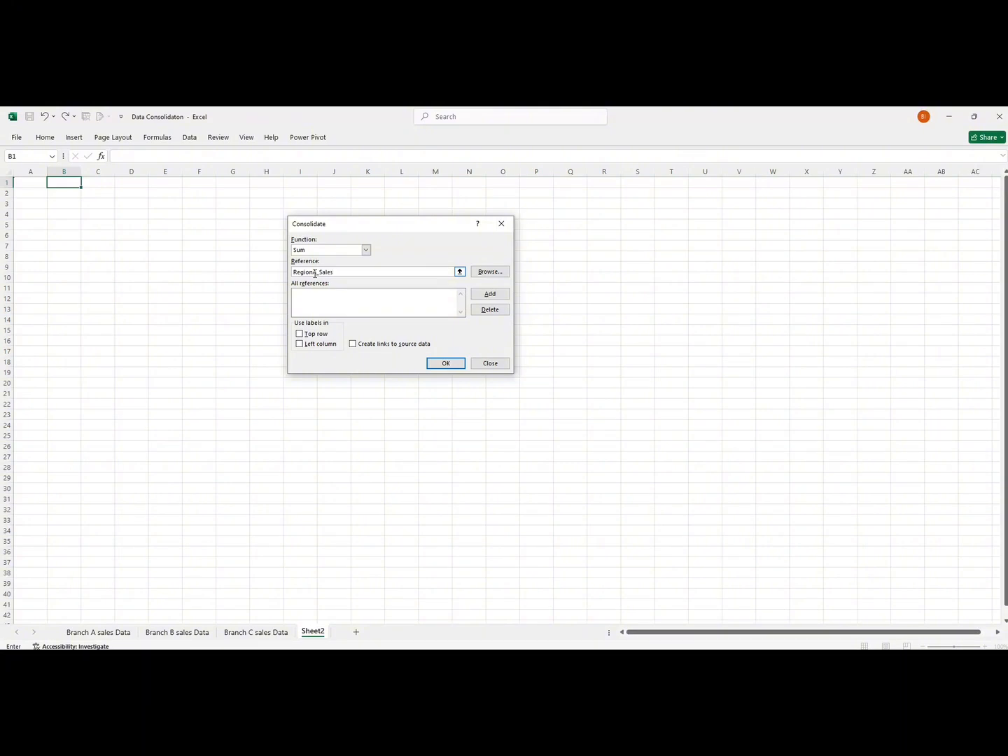
left_click(486, 293)
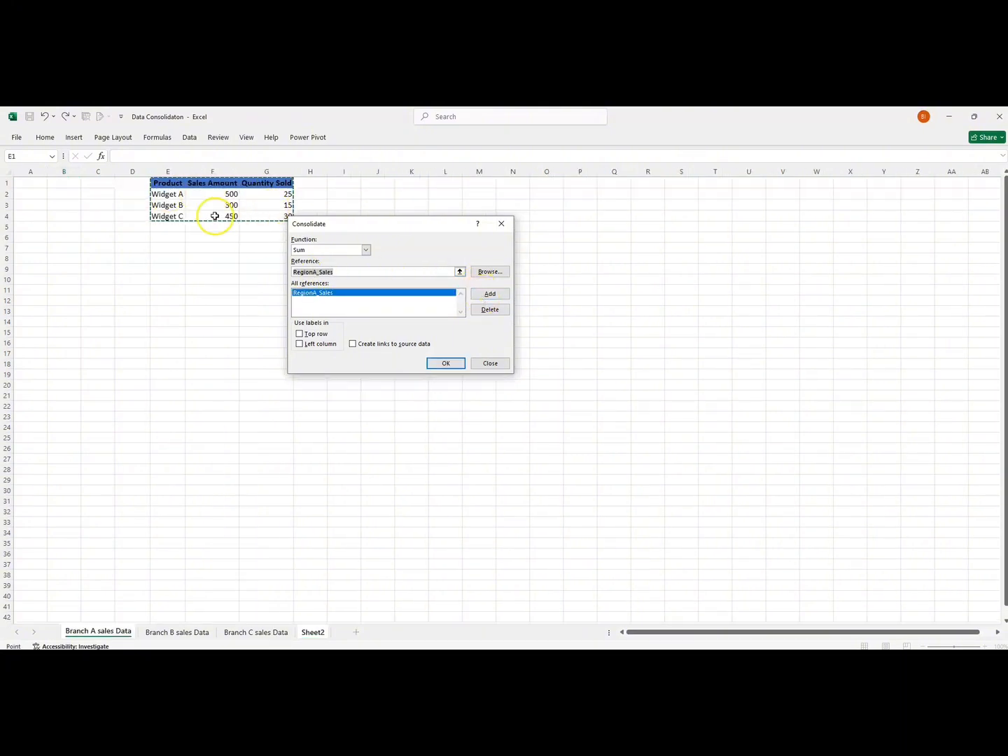
Add the named ranges RegionB_Sales and RegionC_Sales to the consolidation references.
left_click(339, 271)
left_click(316, 273)
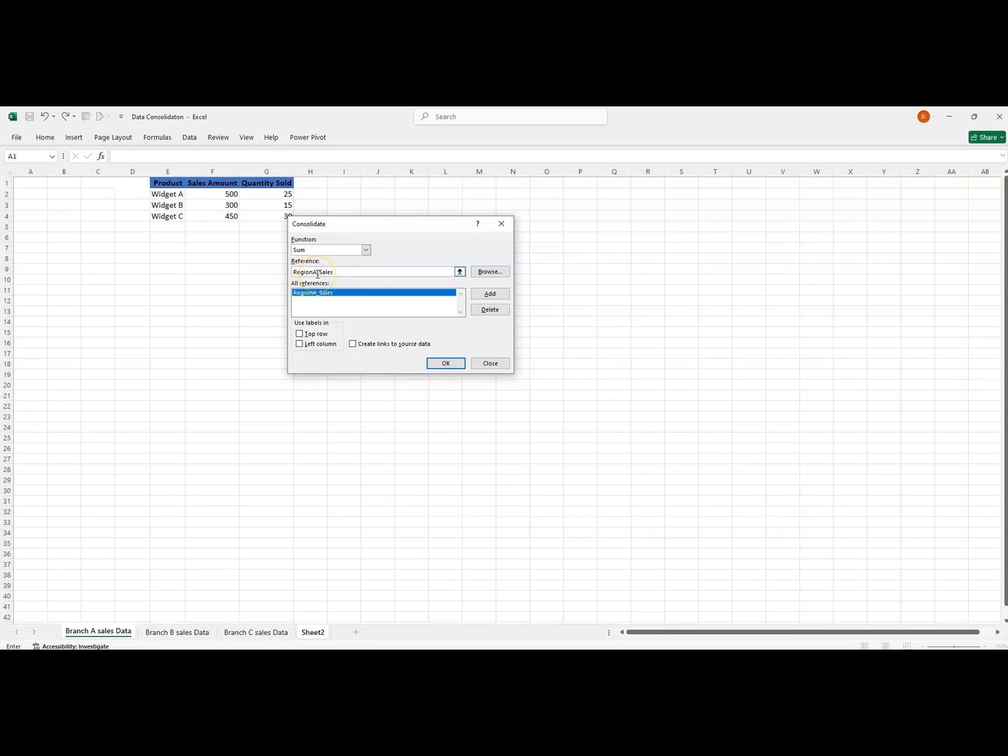
key("BackSpace")
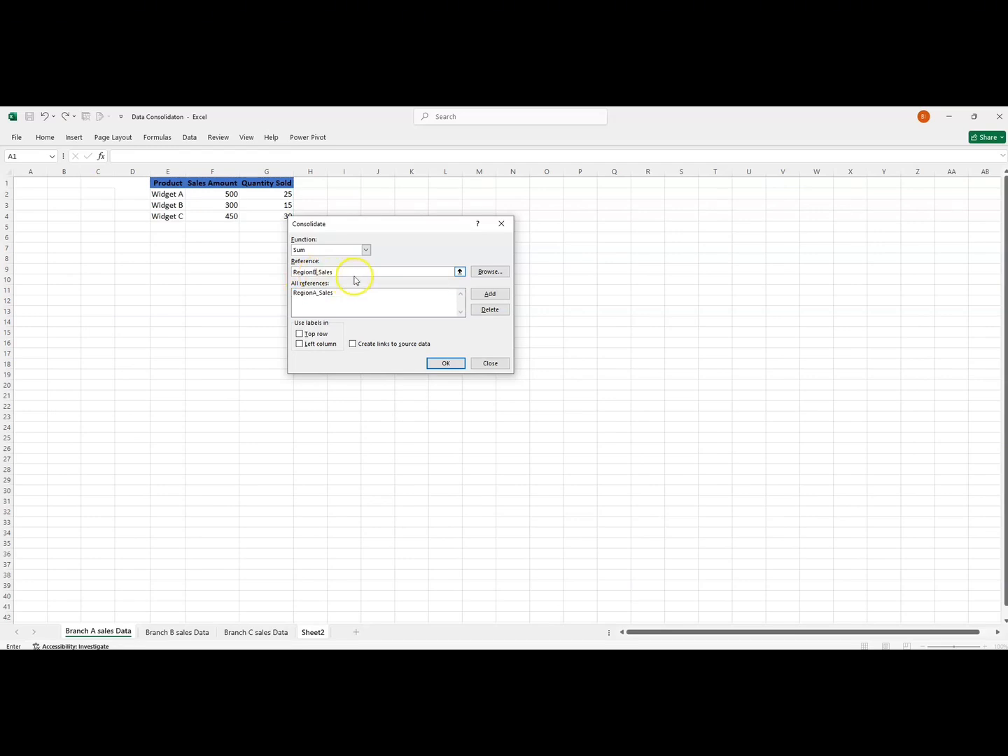
left_click(490, 293)
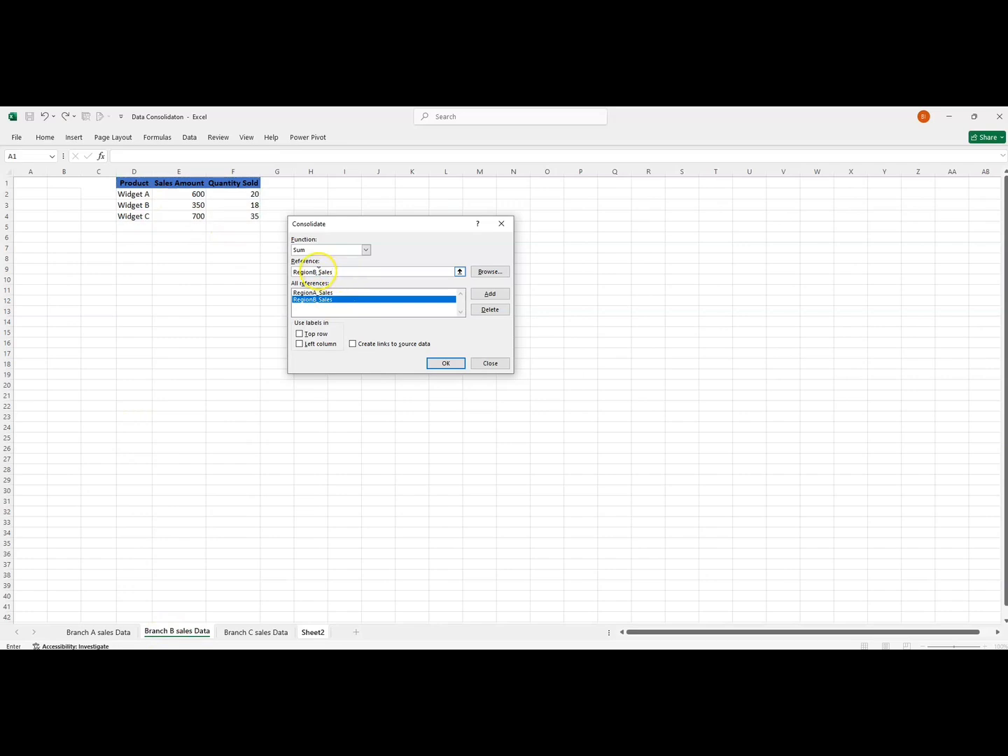
left_click(317, 272)
key("BackSpace")
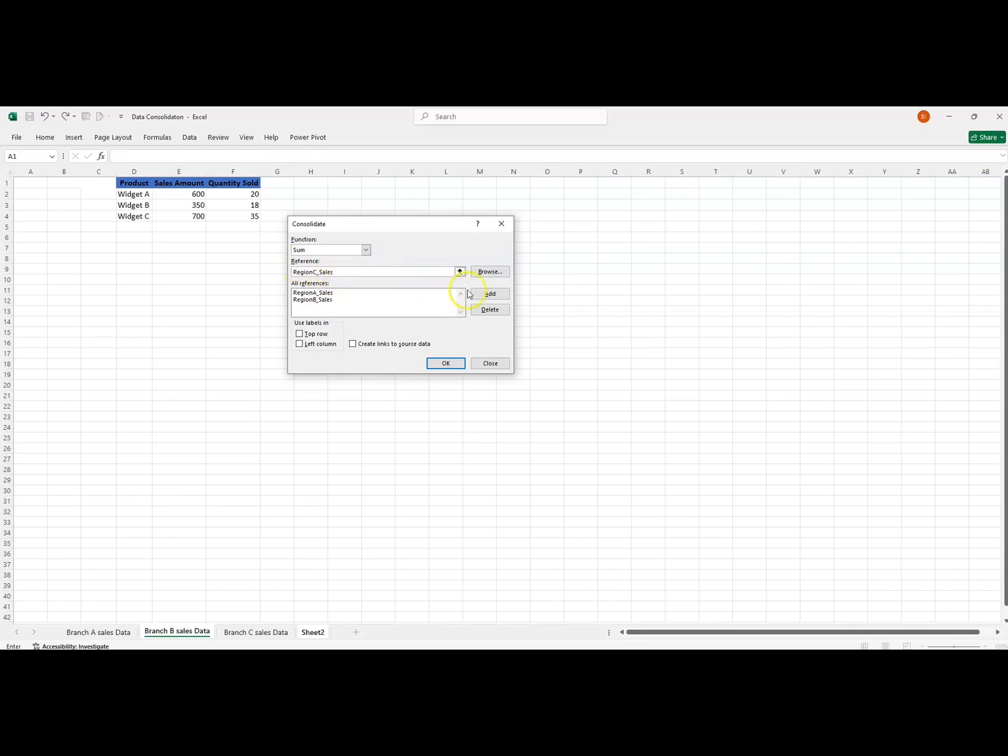
left_click(488, 293)
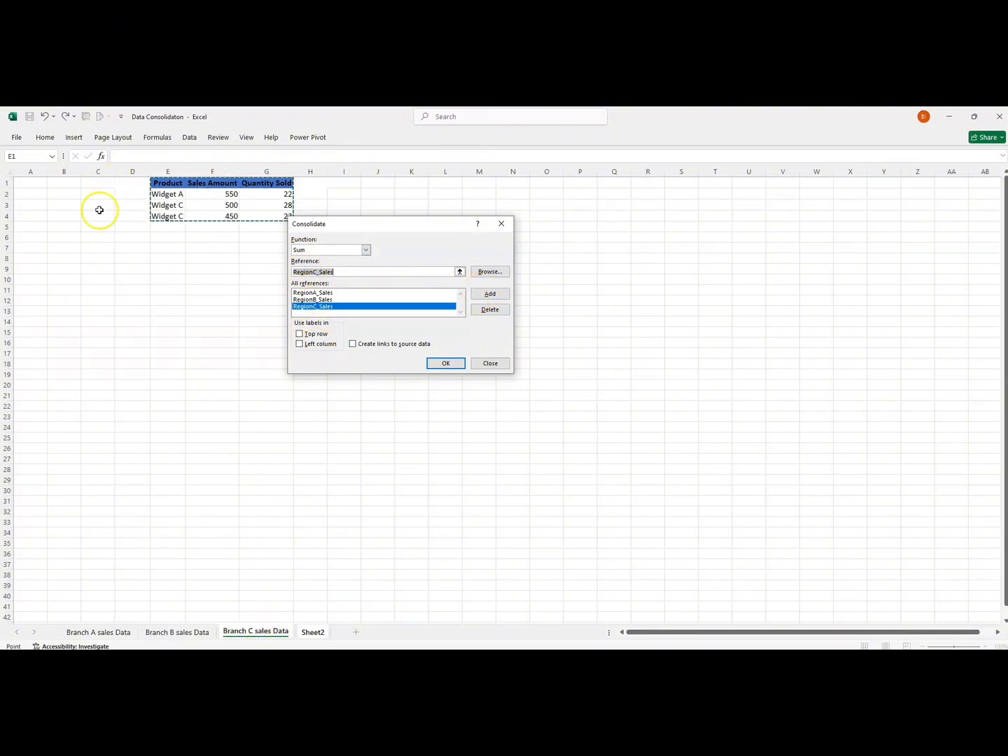
Use top row and left column labels, create links to the source data, clear the reference entry and run the consolidation.
left_click(300, 334)
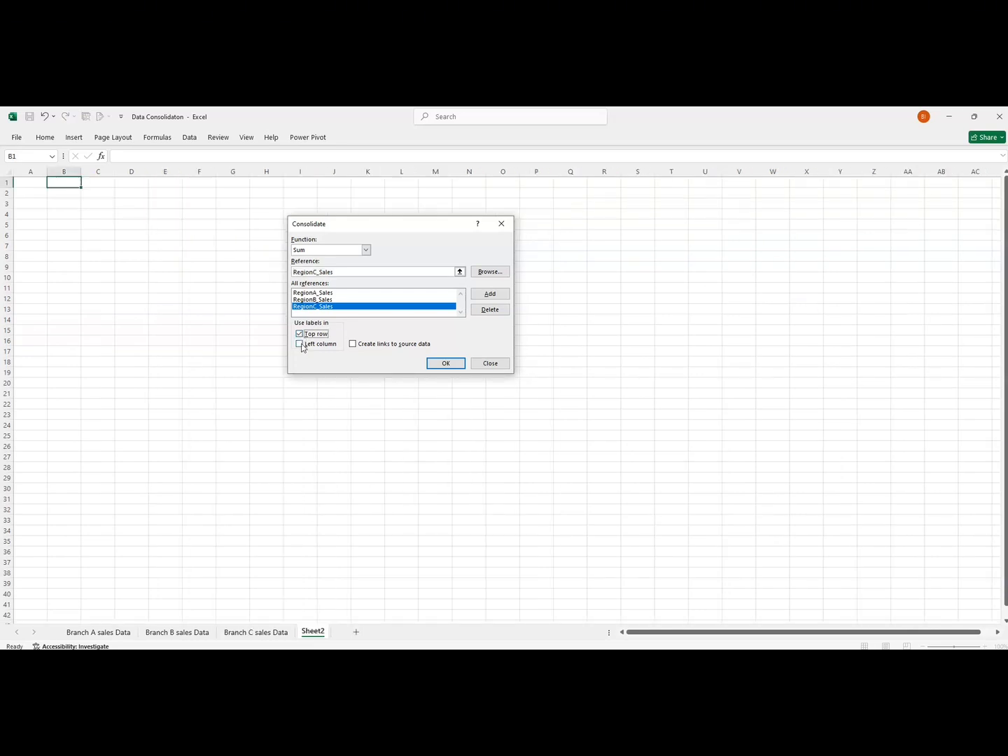
left_click(300, 344)
left_click(353, 344)
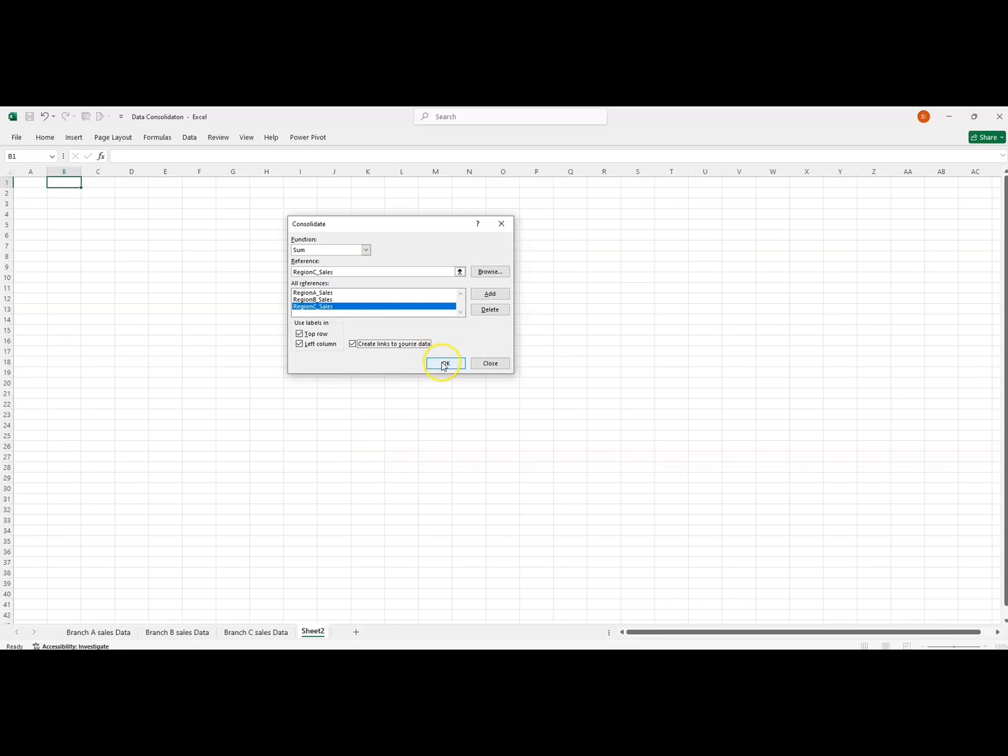
left_click_drag(345, 273, 283, 267)
key("BackSpace")
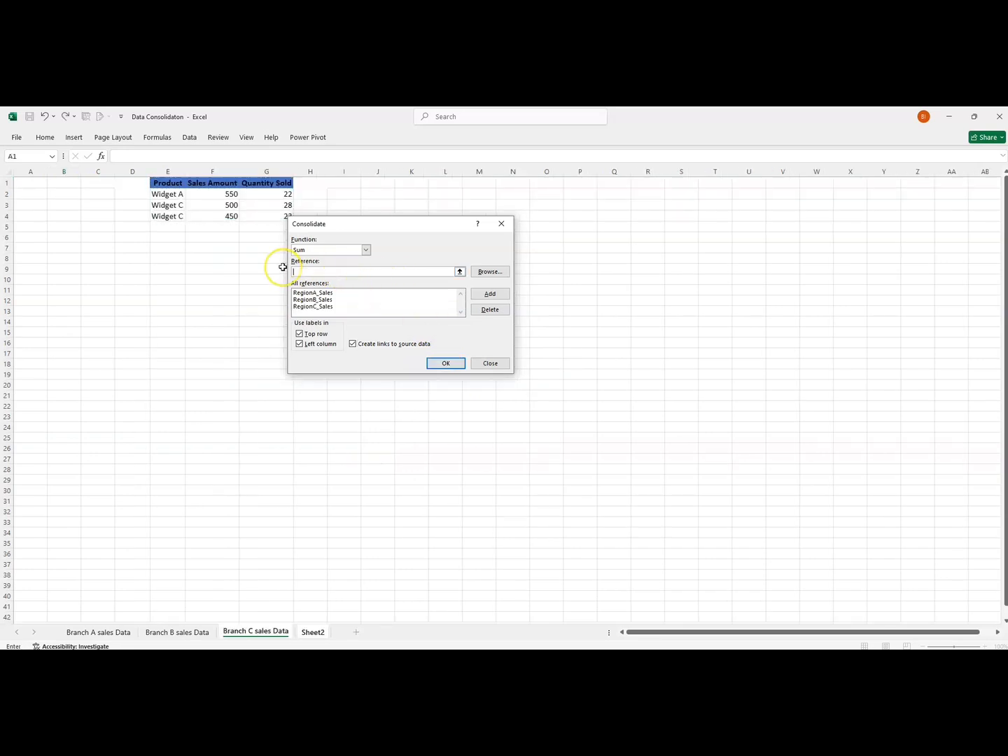
left_click(446, 362)
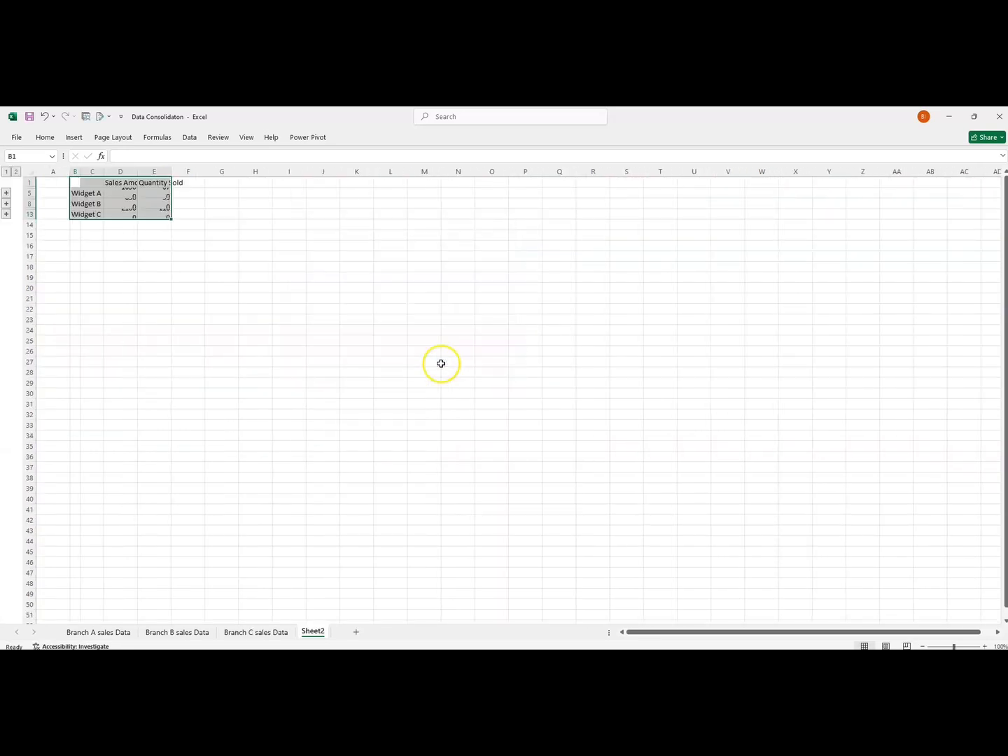
Auto-fit the widths of columns E, C and B on the consolidated sheet.
double_click(170, 171)
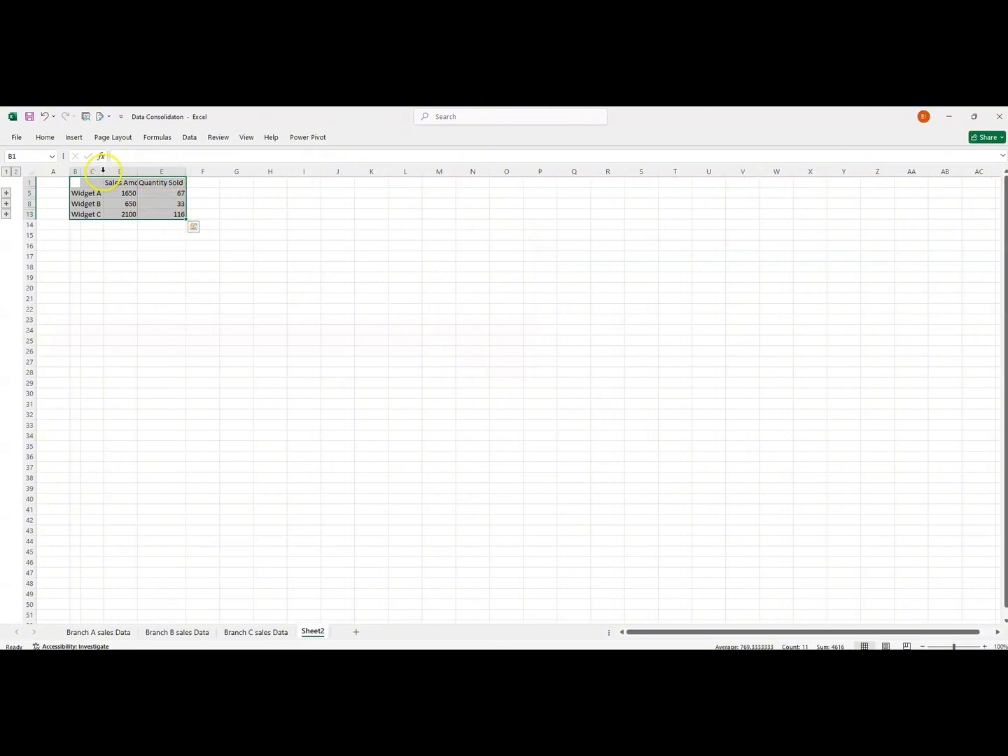
double_click(104, 172)
left_click(77, 172)
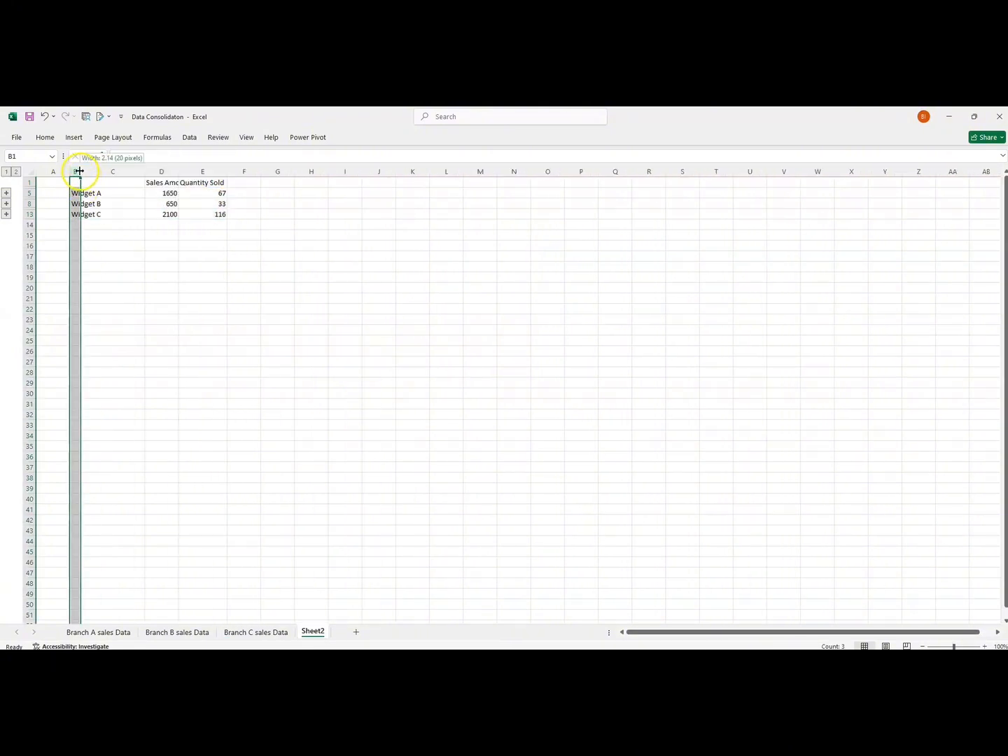
double_click(81, 171)
Enter the heading Product in cell B1 above the widget names.
left_click(78, 181)
type("P")
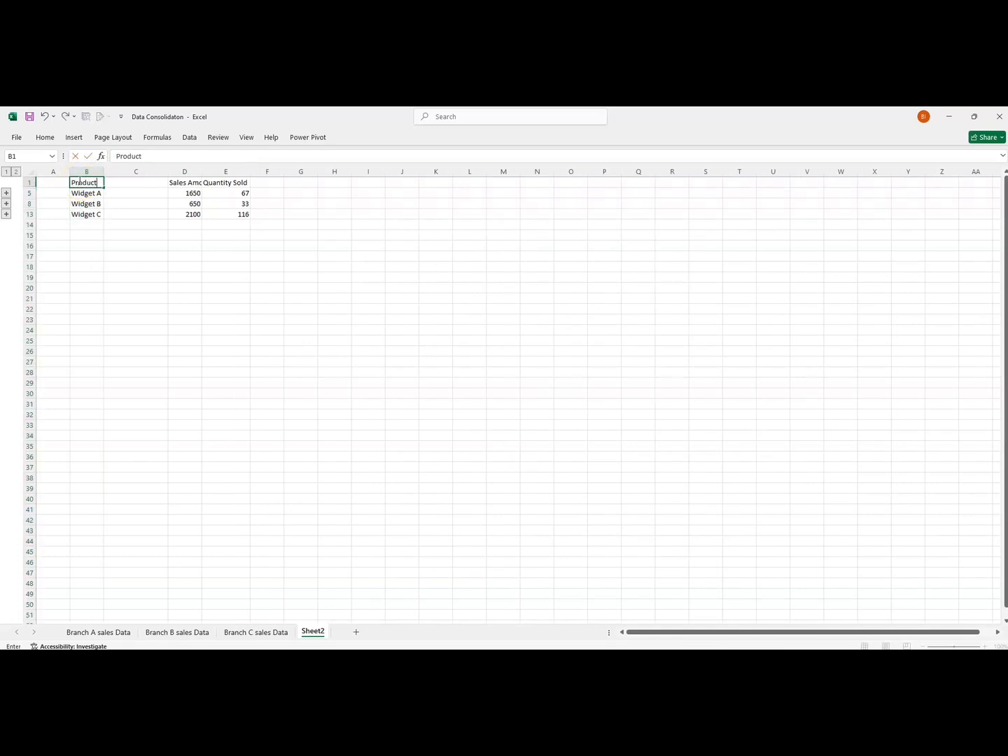
type("roduct")
left_click(91, 275)
left_click(116, 186)
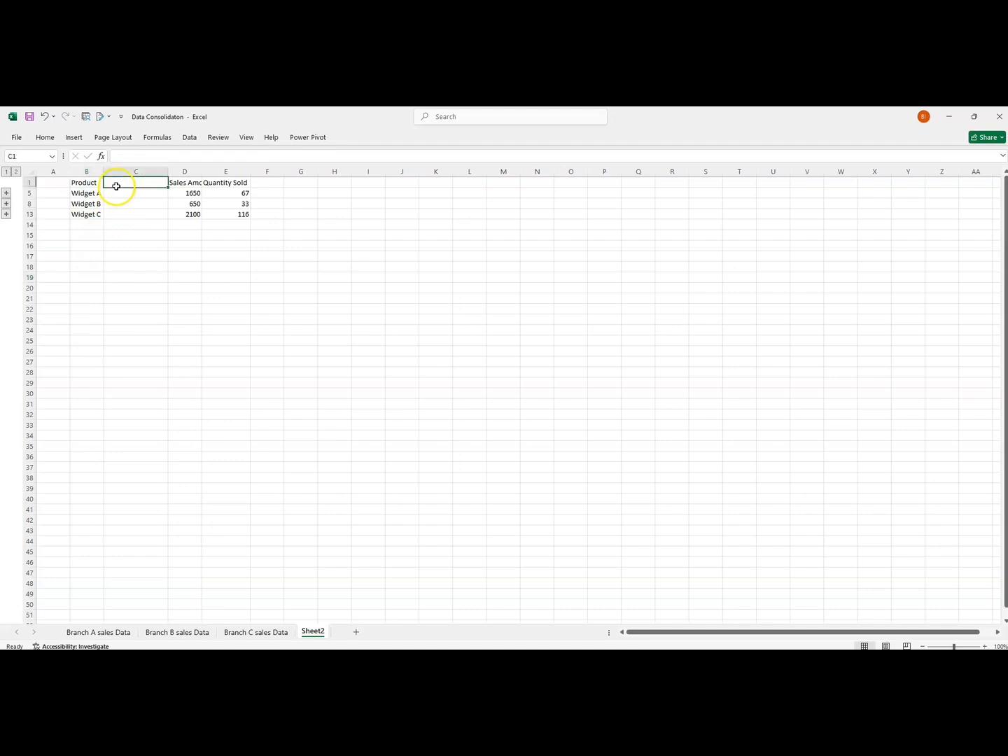
left_click_drag(116, 186, 116, 216)
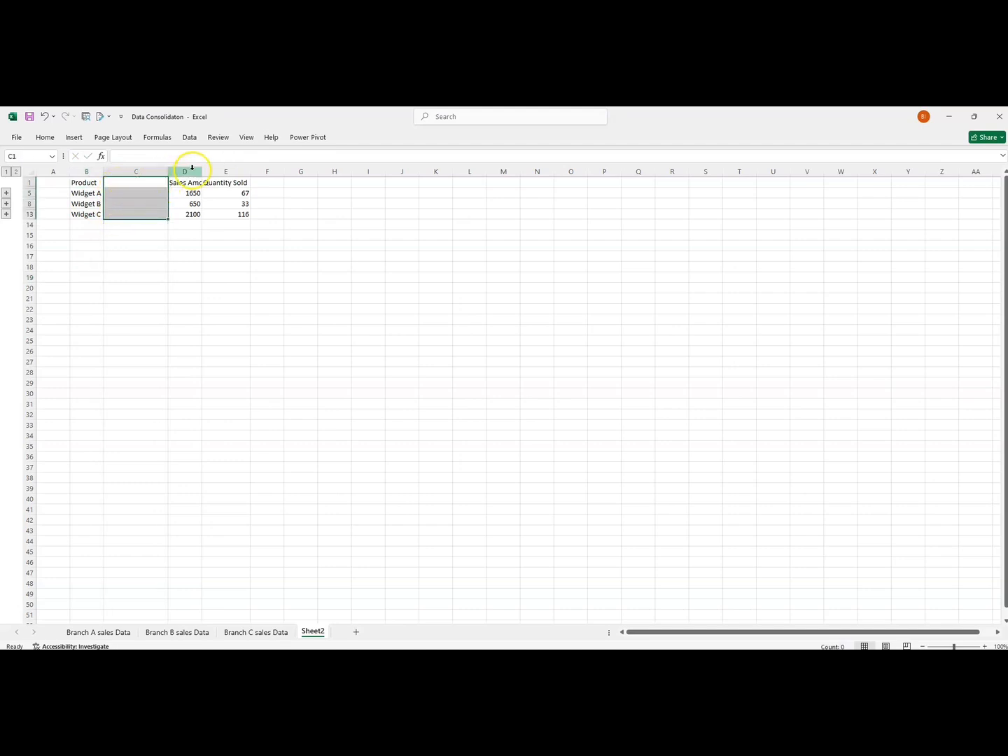
left_click(119, 267)
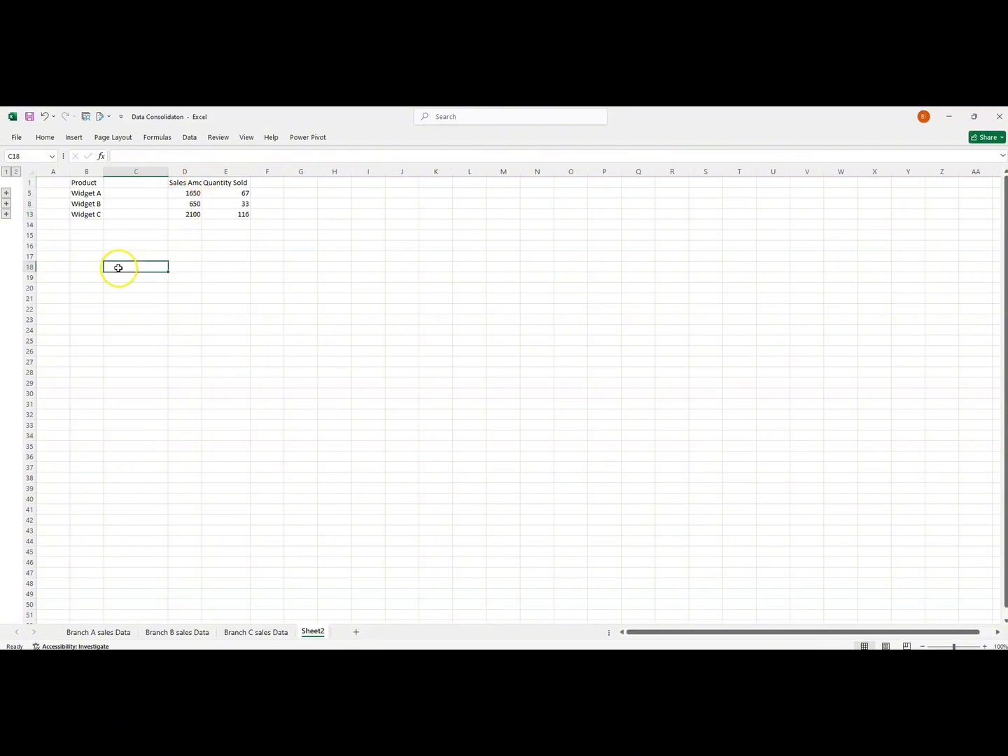
Expand the Widget A group, examine its linked branch values and the sum formulas in its total row, and collapse it.
left_click(7, 193)
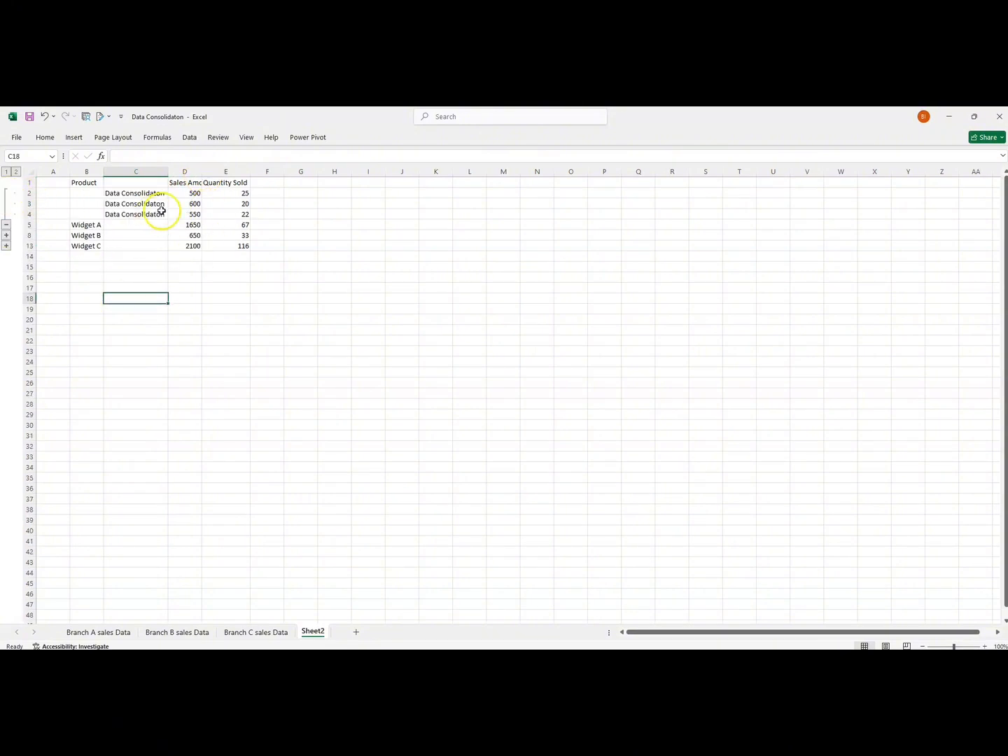
left_click(186, 194)
left_click_drag(186, 194, 227, 213)
left_click(227, 192)
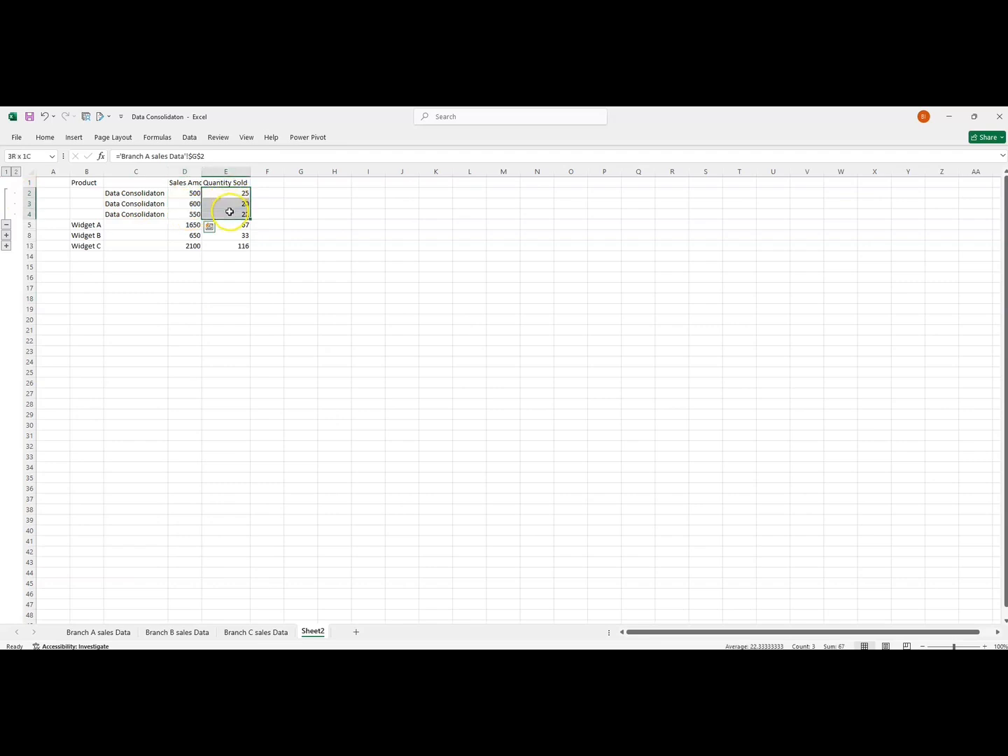
left_click(190, 225)
left_click(228, 221)
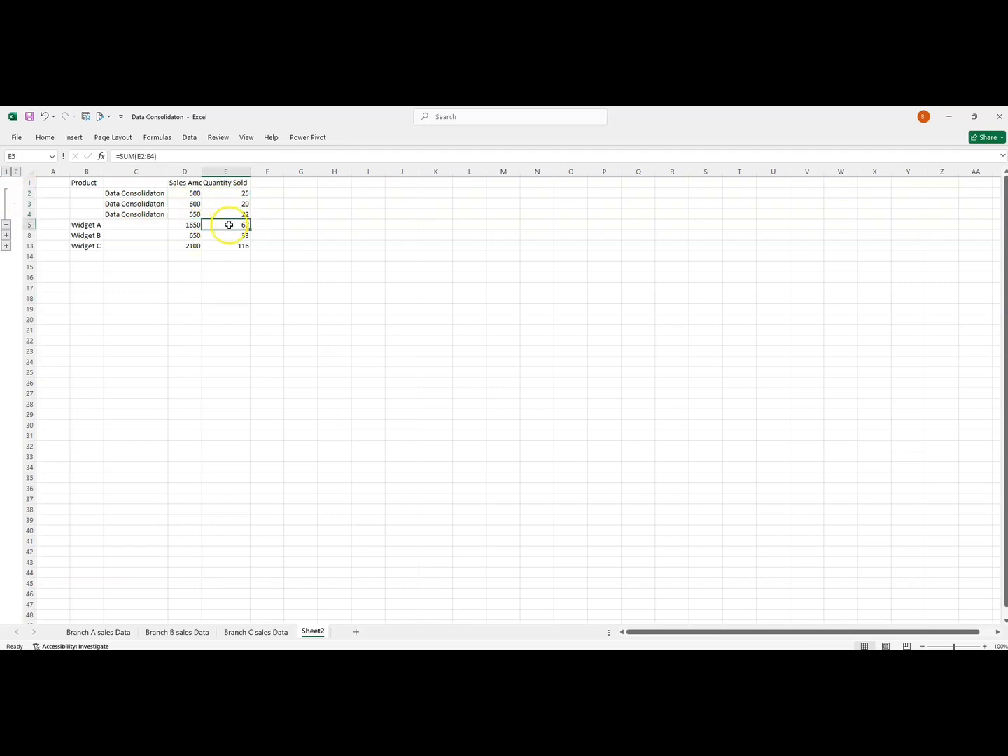
left_click(7, 225)
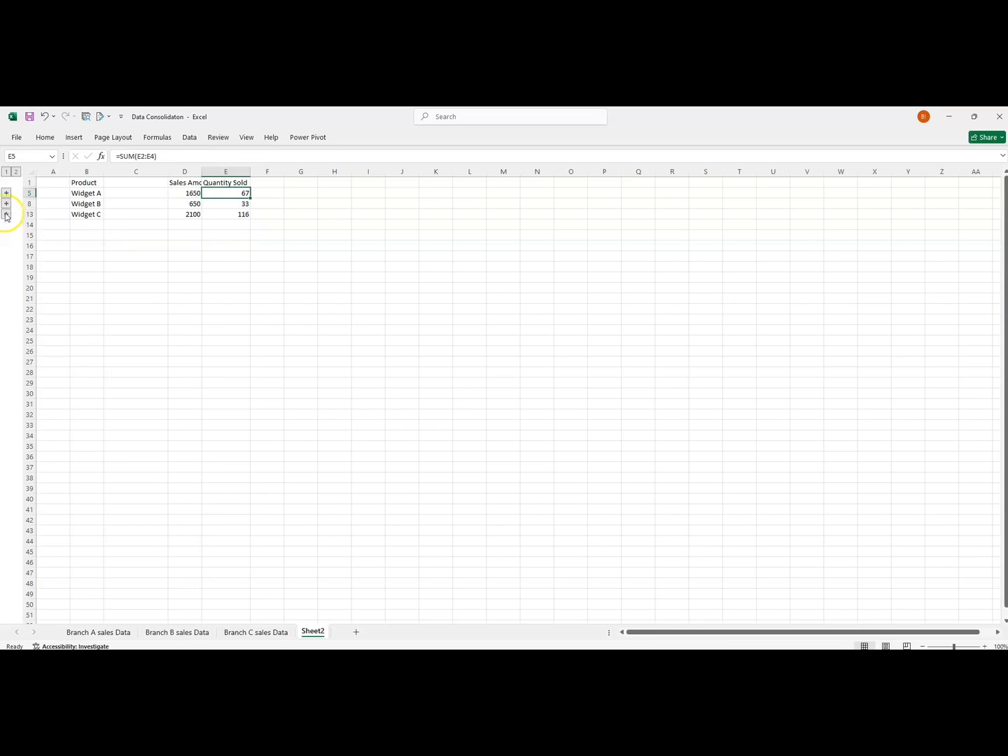
Expand the Widget B group and examine its linked branch rows and the sum formulas for sales amount and quantity.
left_click(7, 203)
left_click(131, 206)
left_click_drag(131, 206, 236, 219)
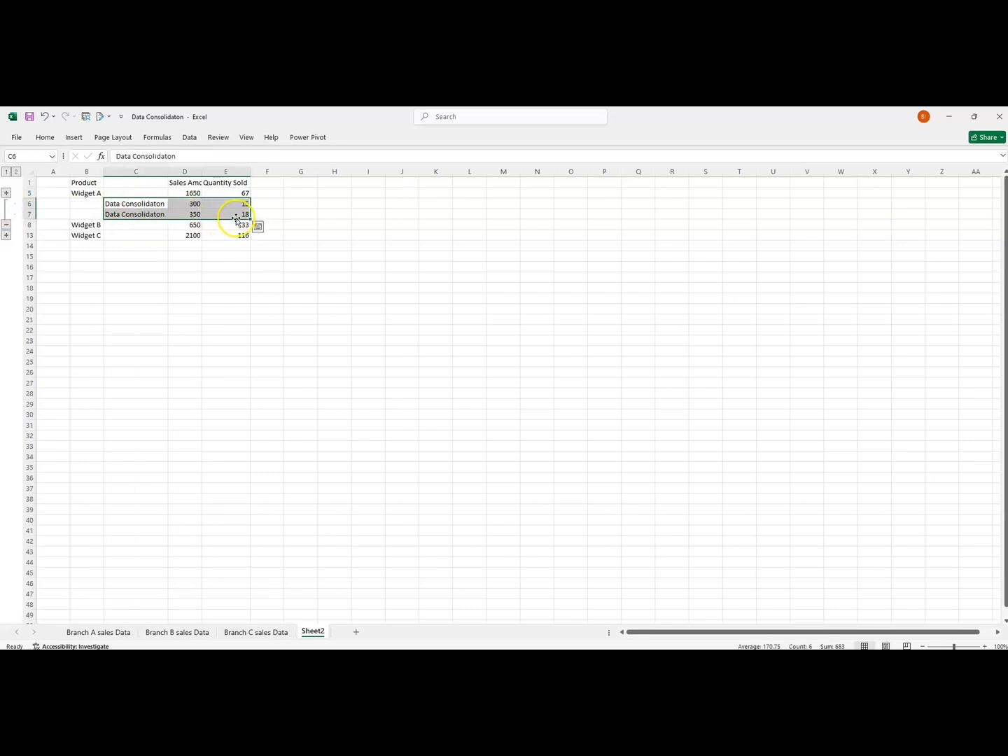
left_click(188, 226)
left_click(228, 225)
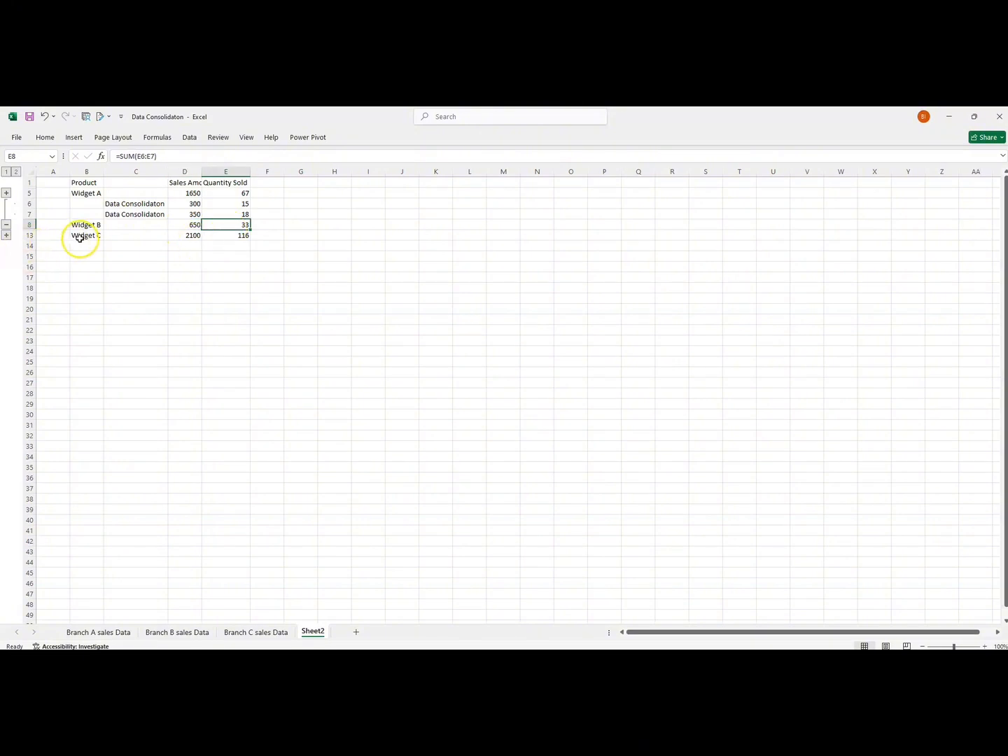